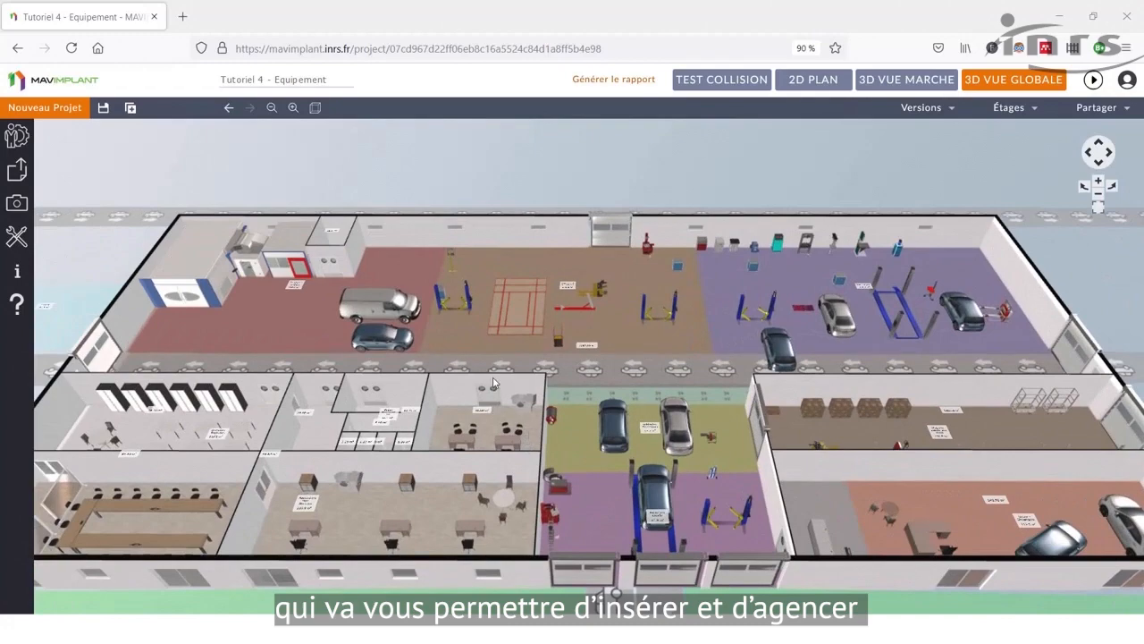
Step: Place a "Pont élévateur 4 colonnes" from the ERA trade equipment's Levage | Manutention category on the workshop floor beside the blue car
left_click_drag(460, 419, 525, 81)
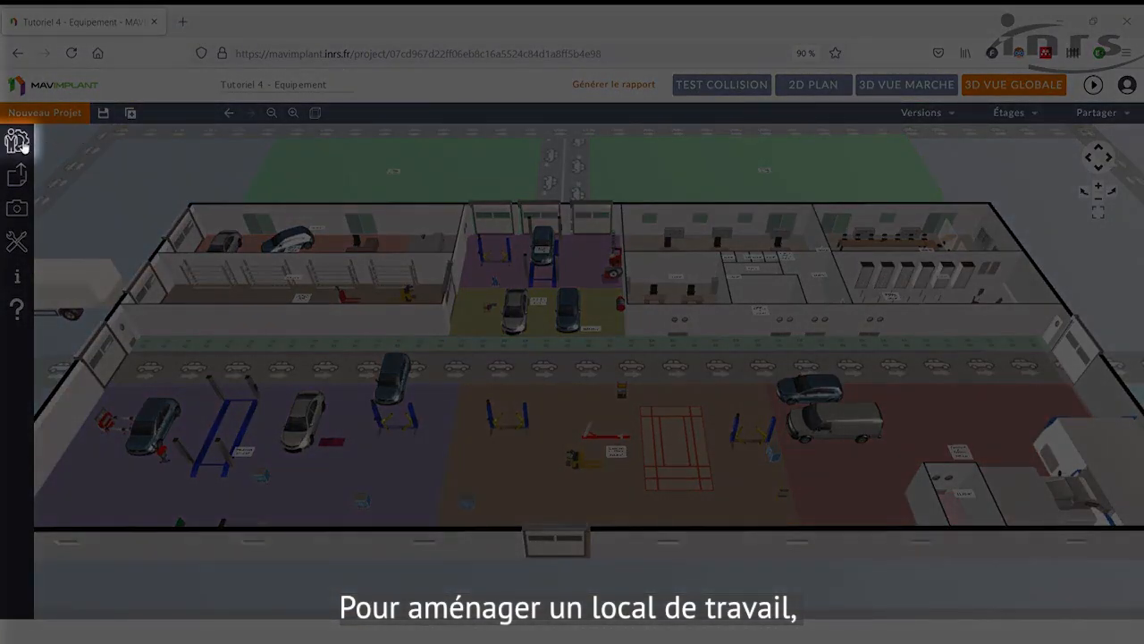
left_click(18, 143)
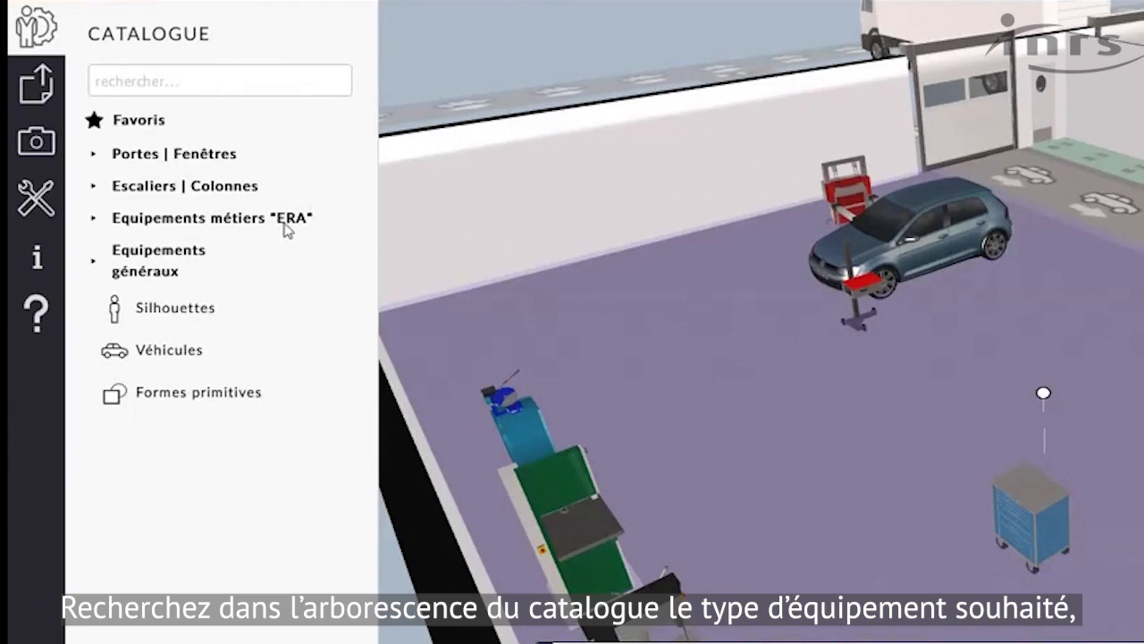
left_click(284, 220)
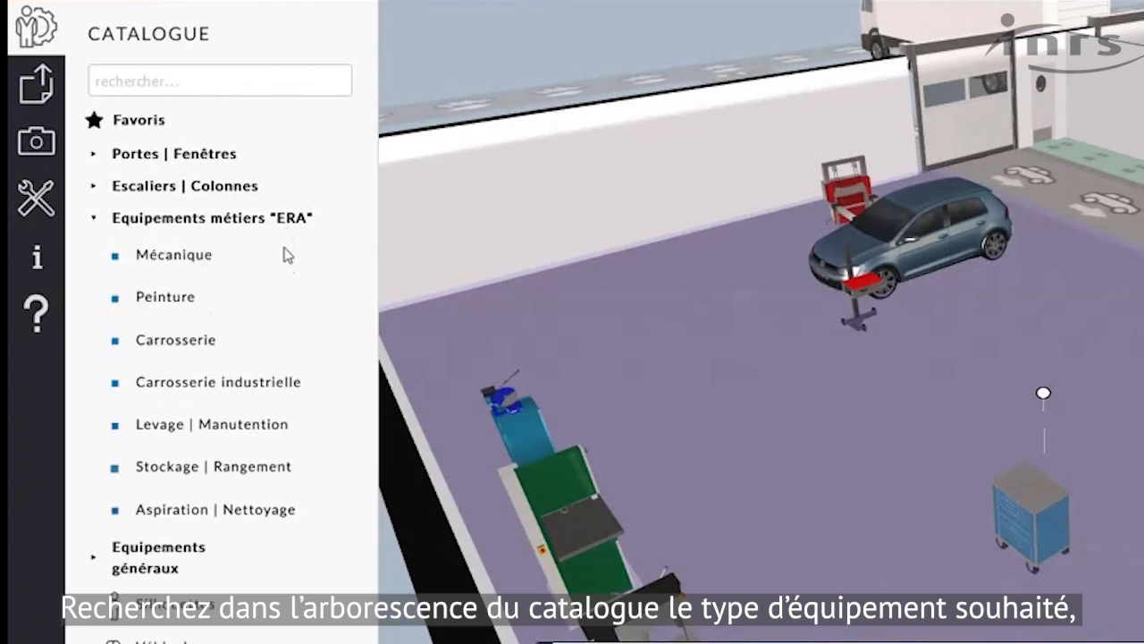
left_click(219, 429)
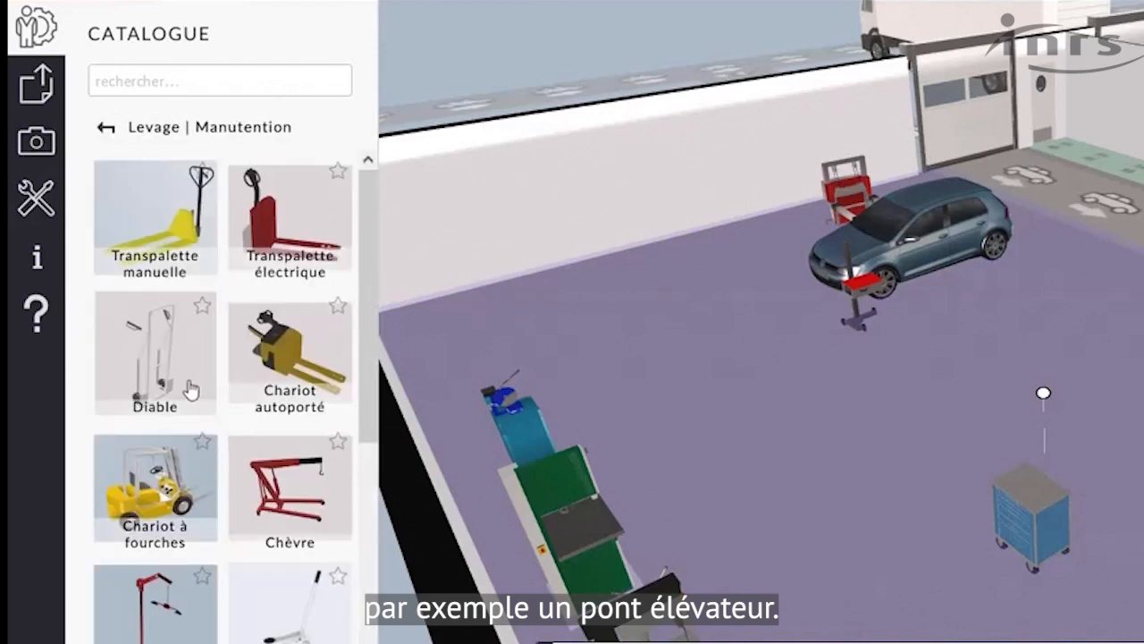
scroll(188, 386, "down", 5)
scroll(186, 393, "down", 1)
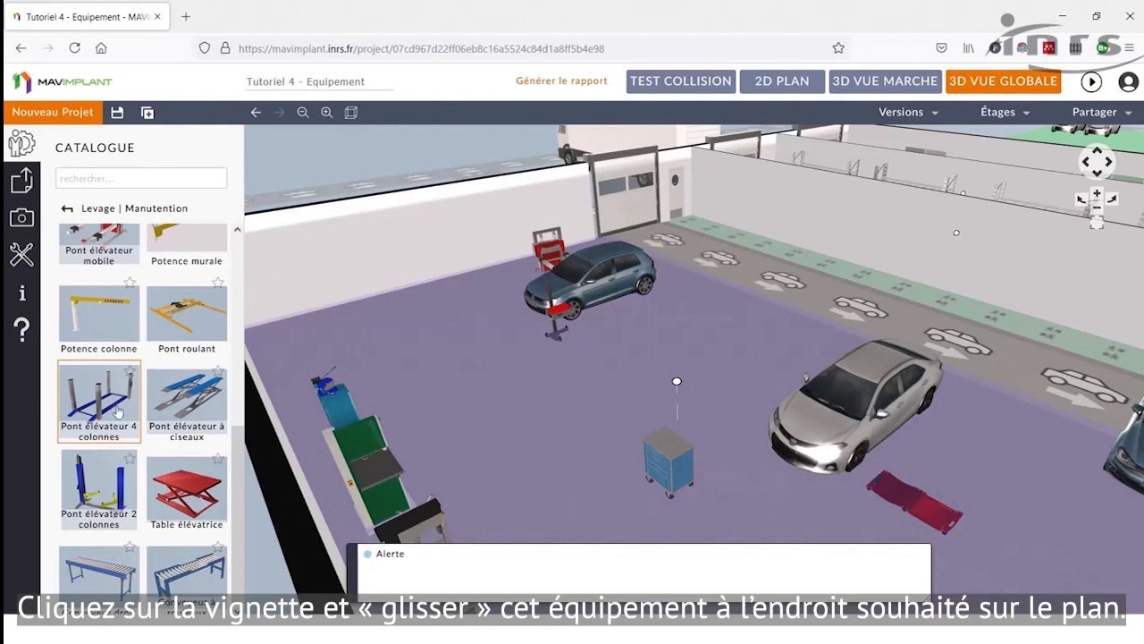
left_click_drag(113, 408, 624, 363)
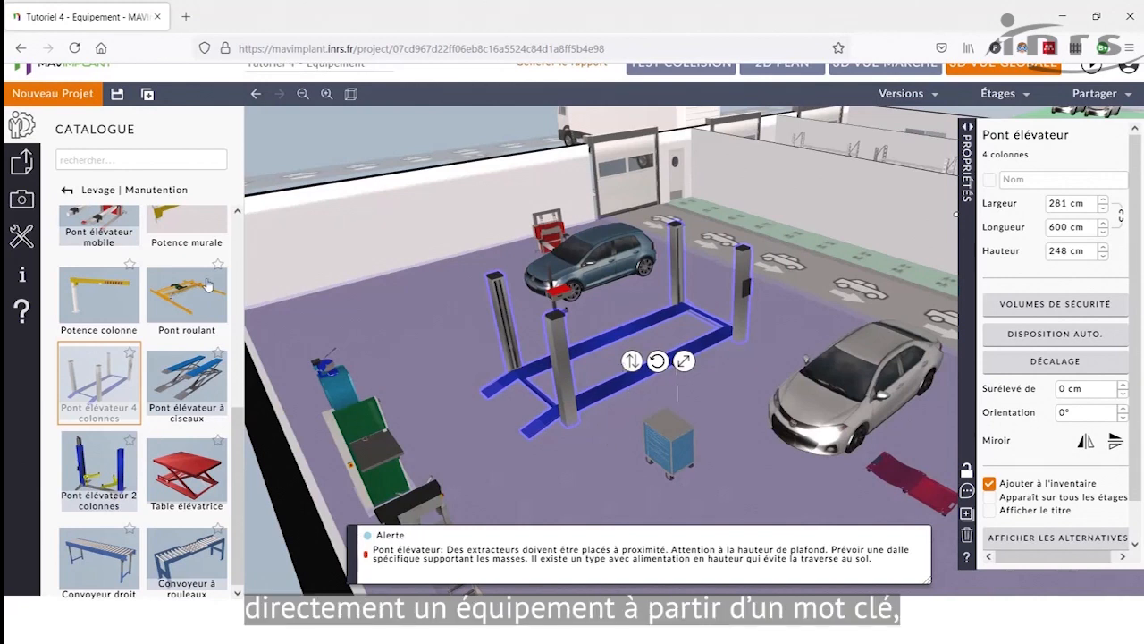
Step: Search the catalogue for "aspiration" and place a "Centrale d'aspiration moteur" on the purple workshop floor
left_click(170, 159)
type("aspiration")
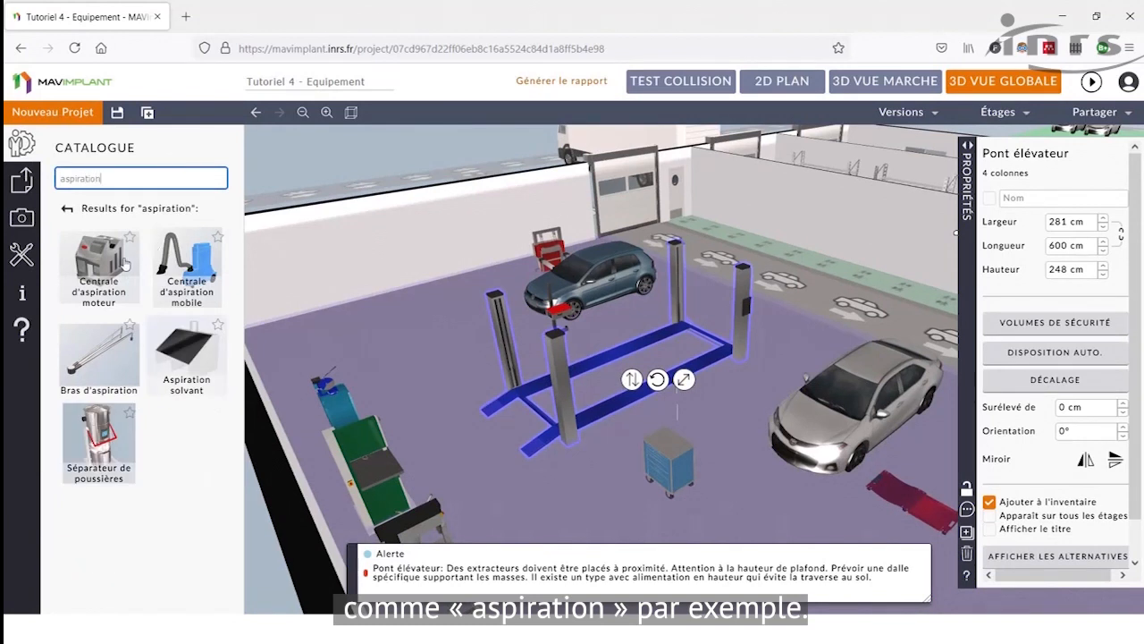
left_click_drag(126, 263, 365, 320)
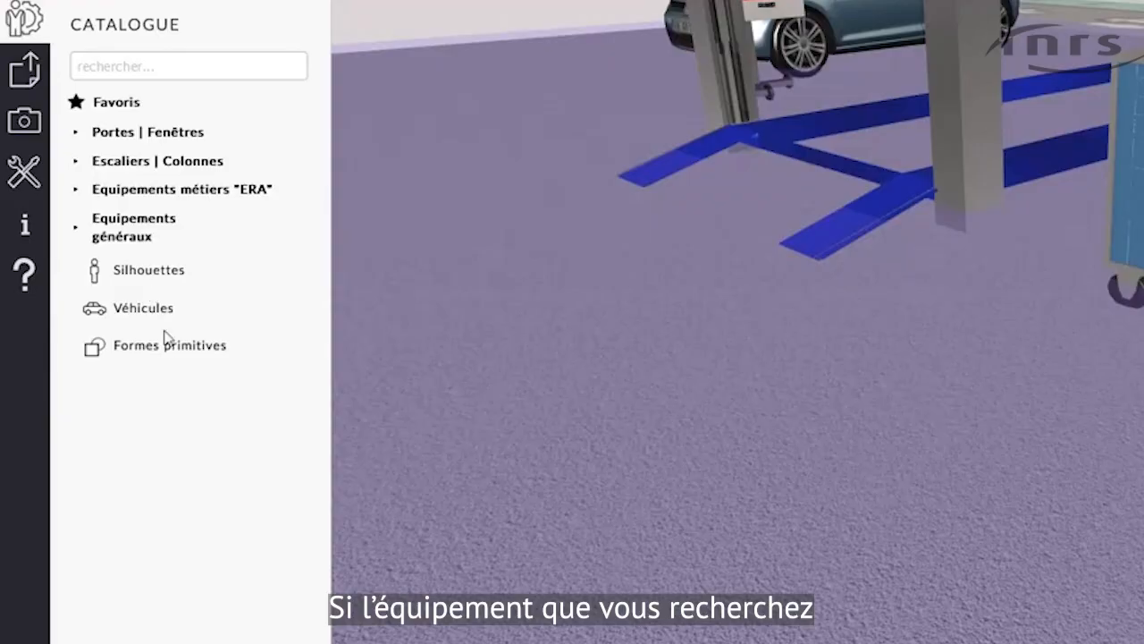
Step: Insert a cube from the primitive shapes on the floor near the blue tool cabinet and name it "Nouvel objet"
left_click(170, 349)
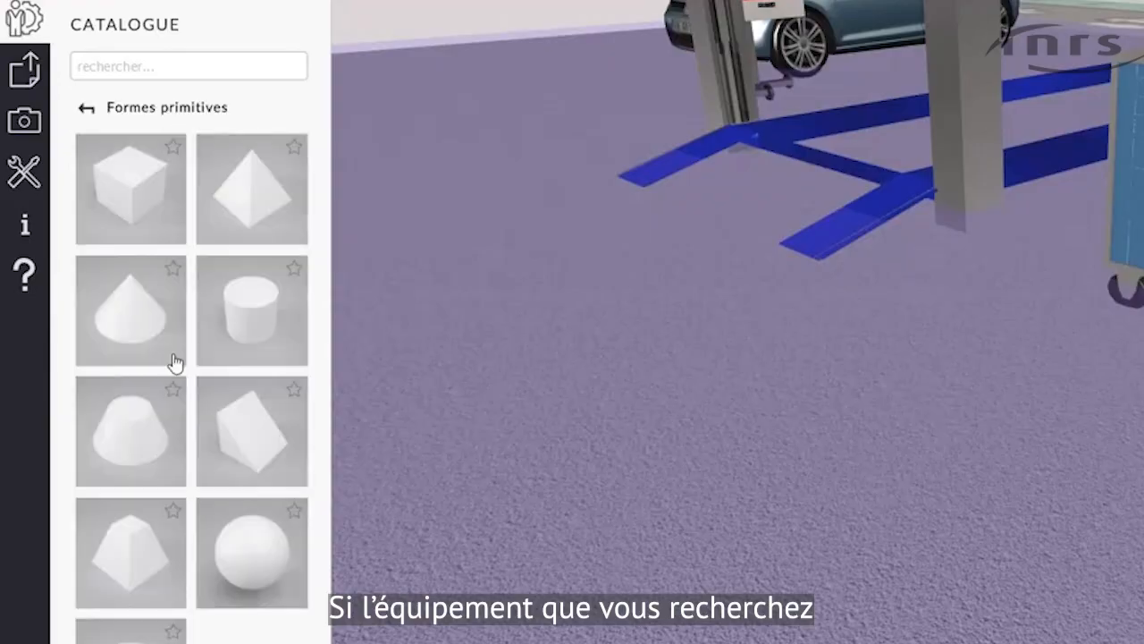
left_click_drag(156, 243, 935, 462)
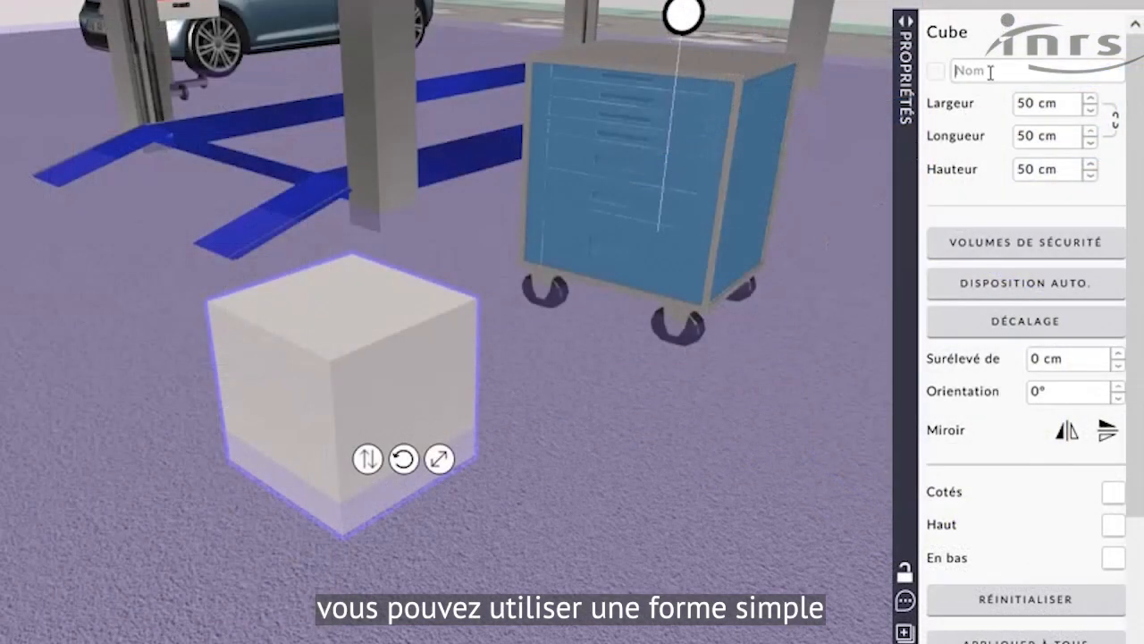
left_click(991, 73)
type("Nouvel objet")
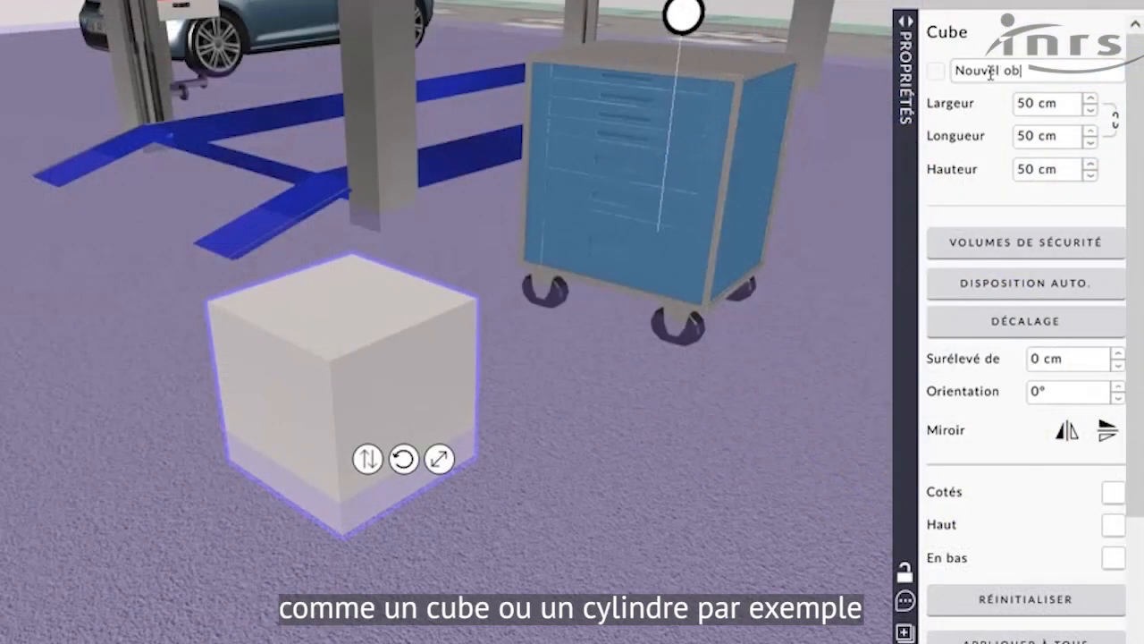
Step: Colour the cube's sides dark grey (#333333) and apply a preset swatch colour to its top face
left_click(1113, 491)
left_click(1042, 379)
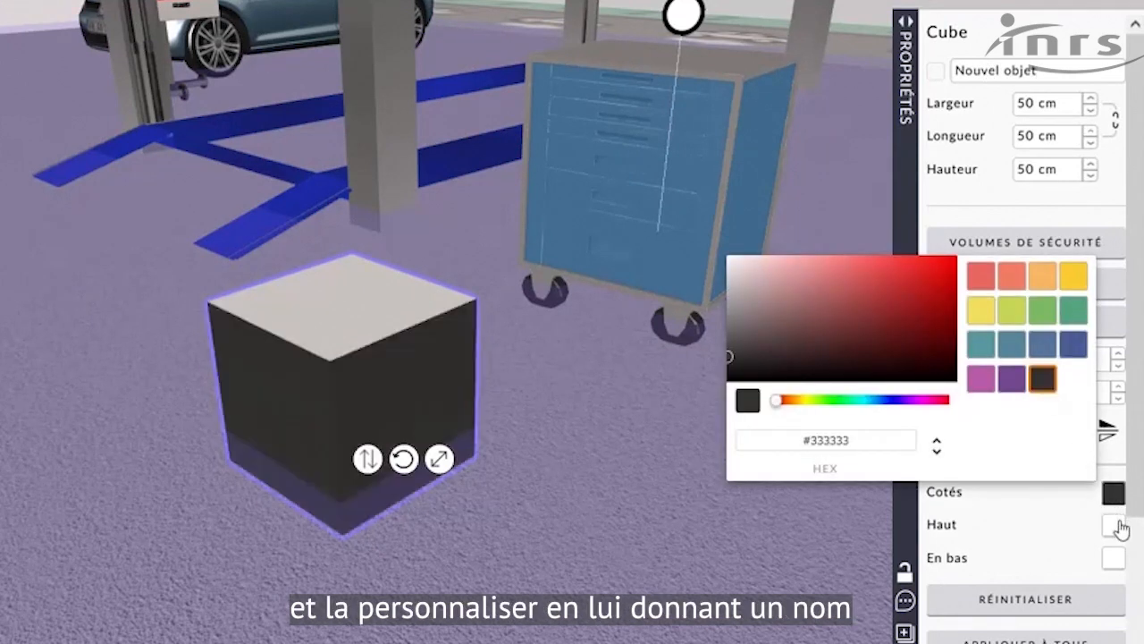
left_click(1114, 526)
left_click(1080, 384)
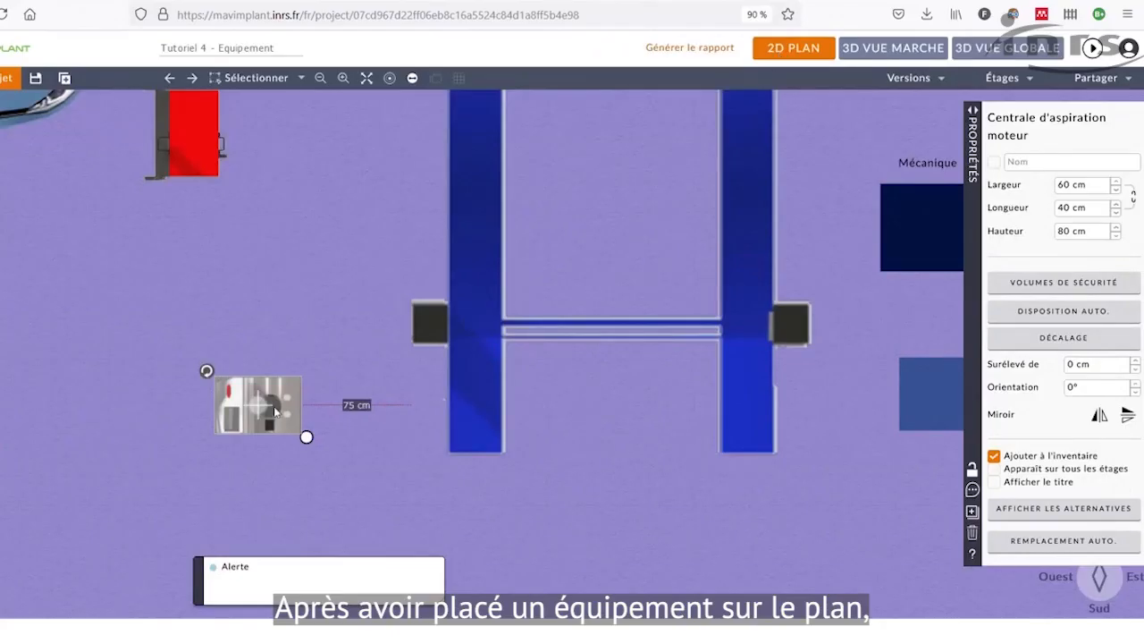
Step: Set the engine extraction unit's width to 100 cm and its length to 60 cm
double_click(1077, 185)
type("100")
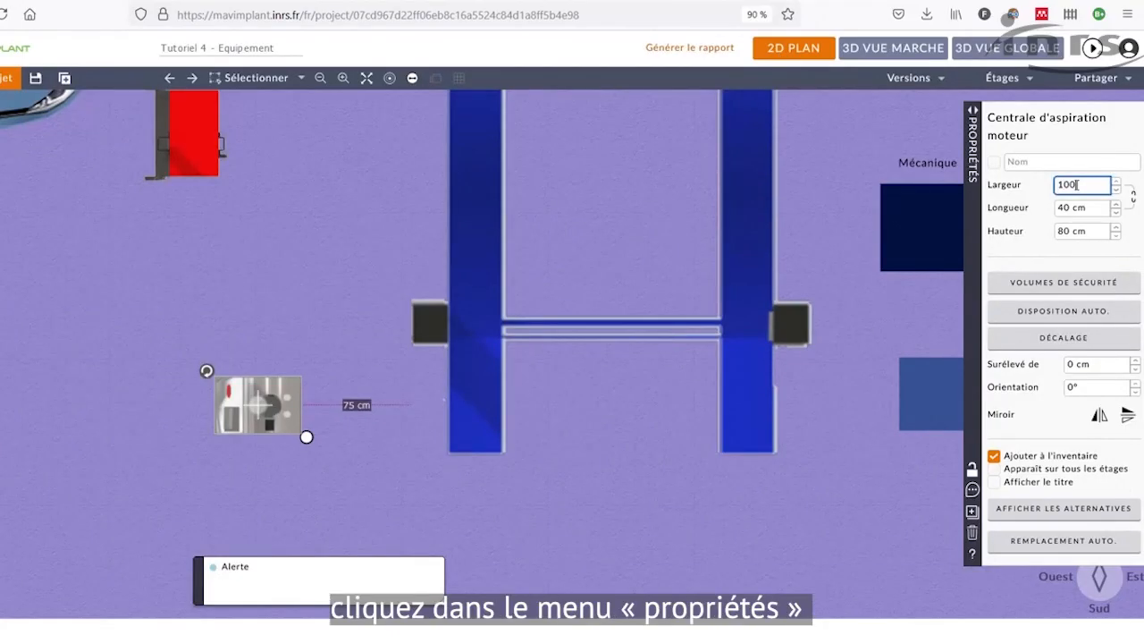
key("Tab")
key("Return")
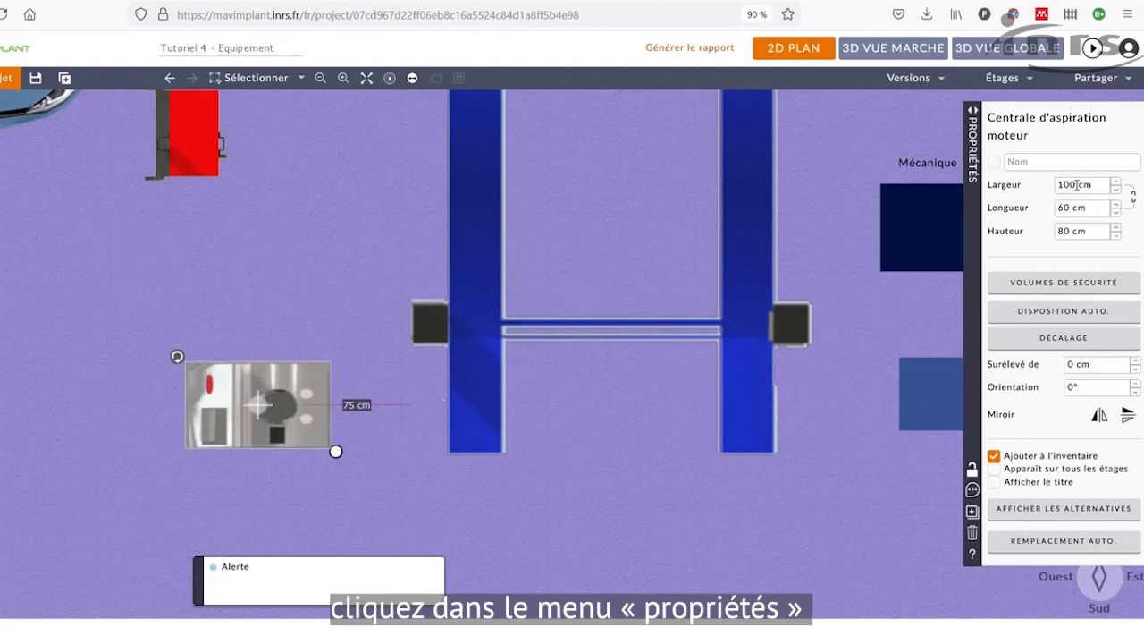
Step: Set the horizontal clearance between the extraction unit and the four-column lift to 180 cm
left_click(380, 408)
type("180")
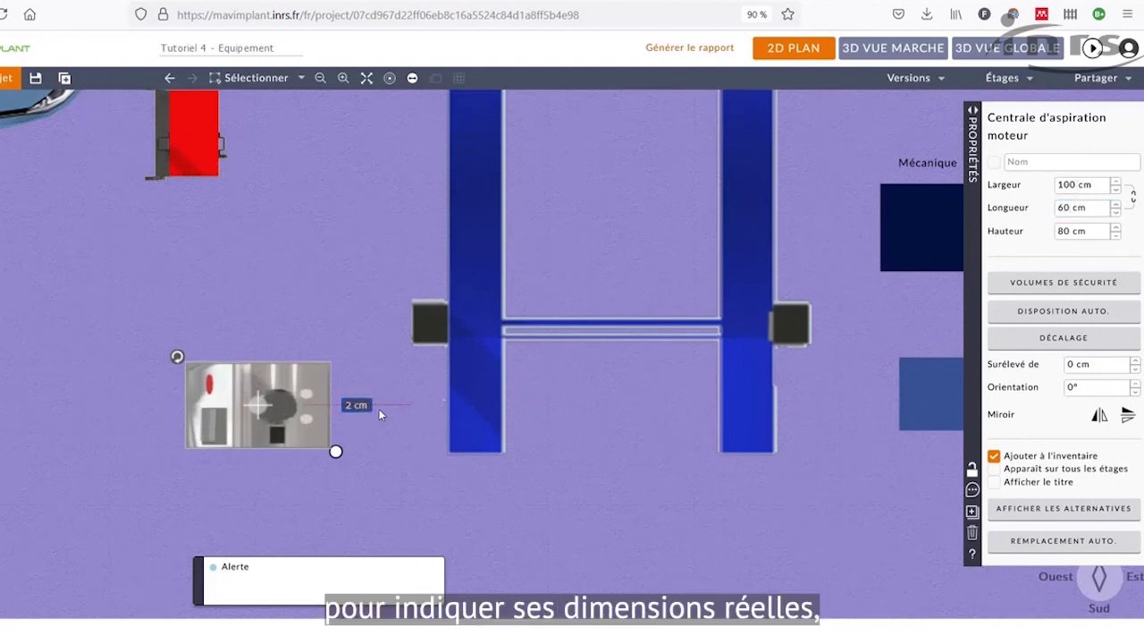
key("Return")
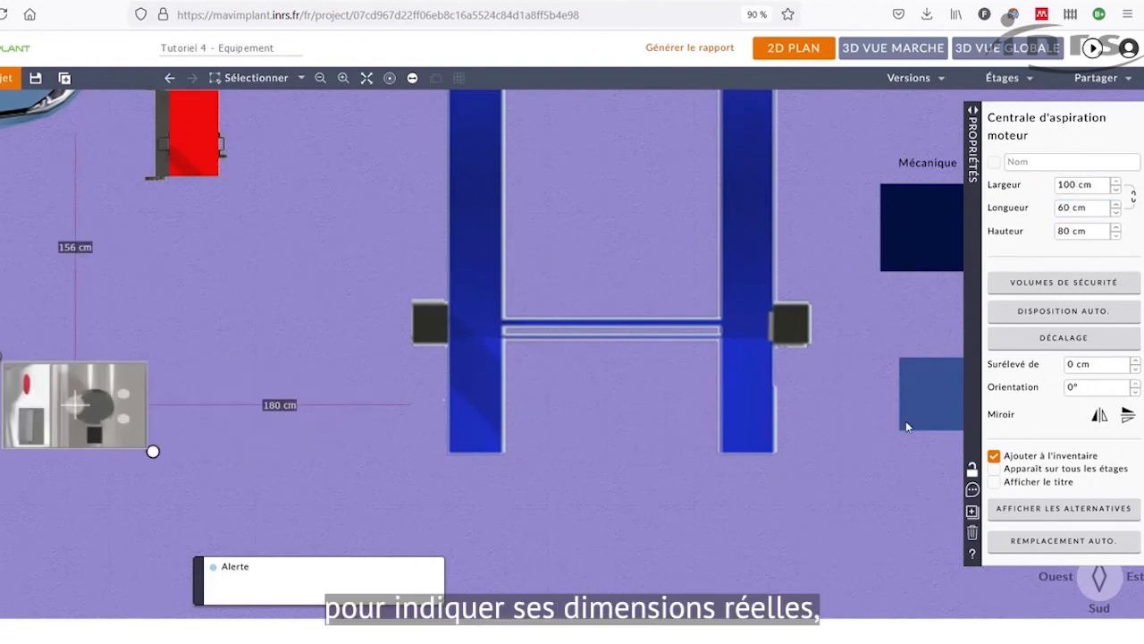
Step: Raise the extraction unit 25 cm above the floor and set its orientation to 38°
left_click(1134, 363)
left_click(1133, 362)
left_click(1133, 362)
left_click(1134, 362)
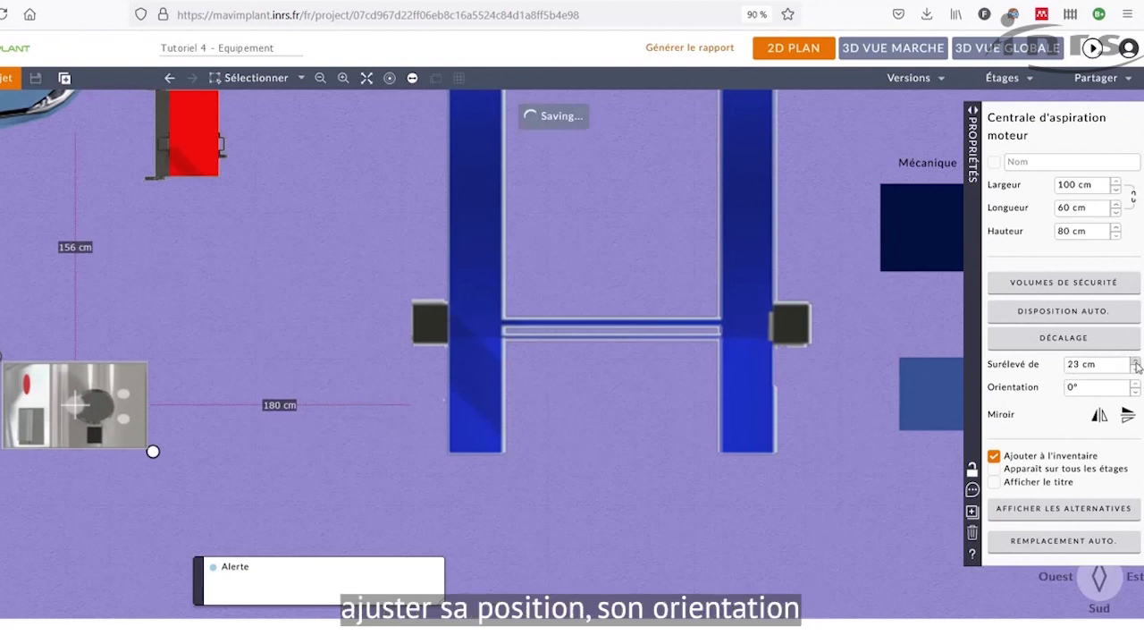
left_click(1133, 385)
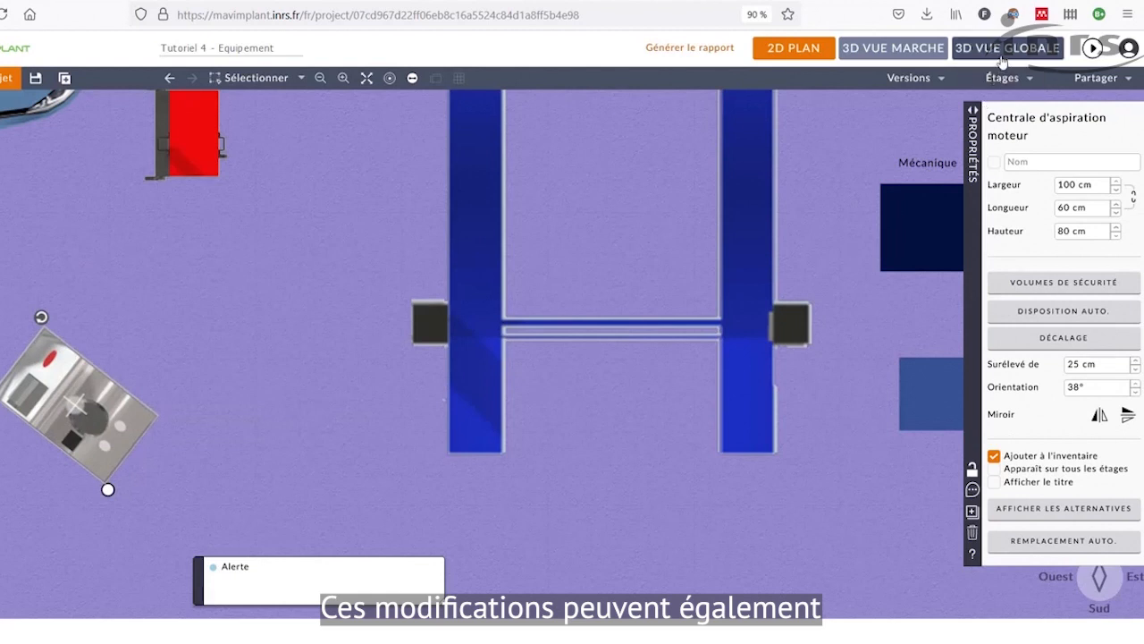
Step: In the global 3D view, rotate the extraction unit to 5.40°, lower its elevation to 2 cm and open its notes
left_click(1003, 54)
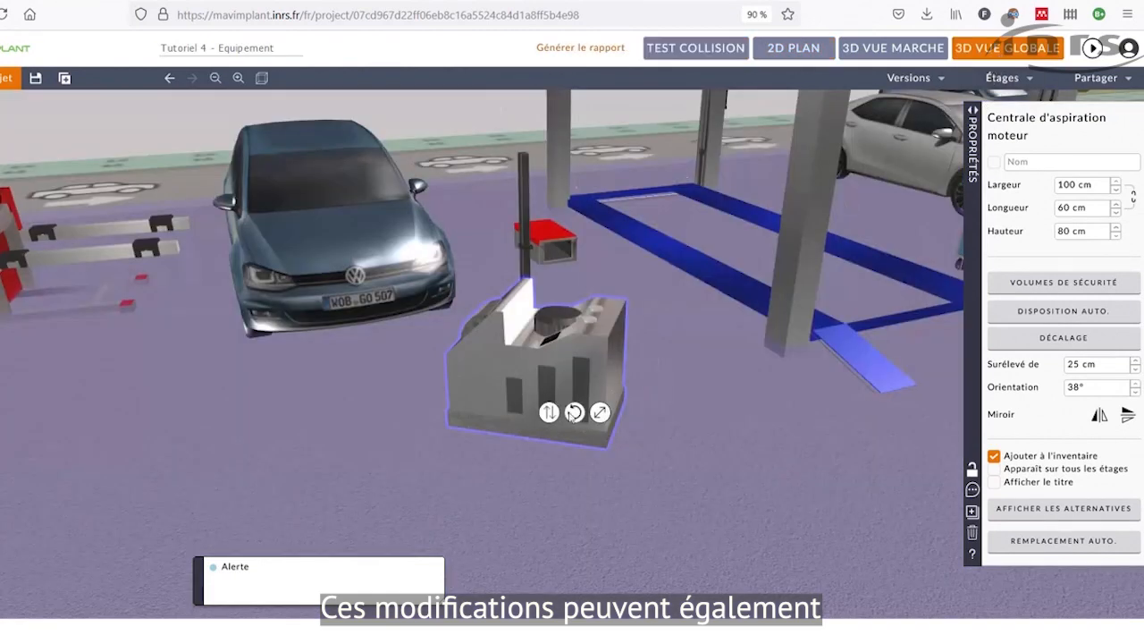
left_click_drag(572, 418, 553, 444)
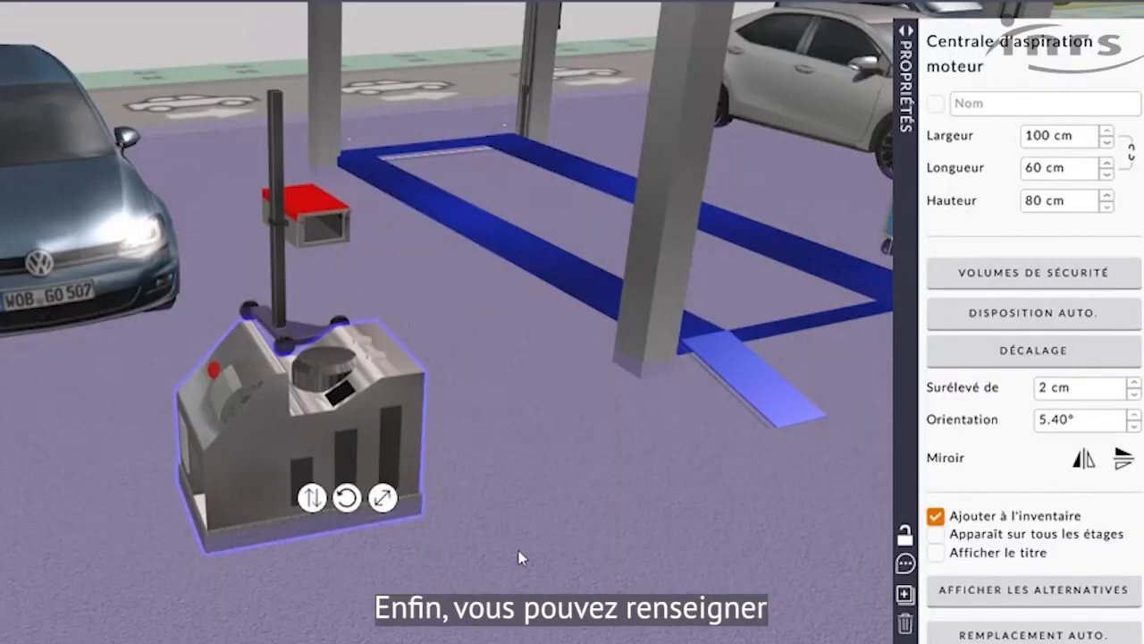
left_click(906, 564)
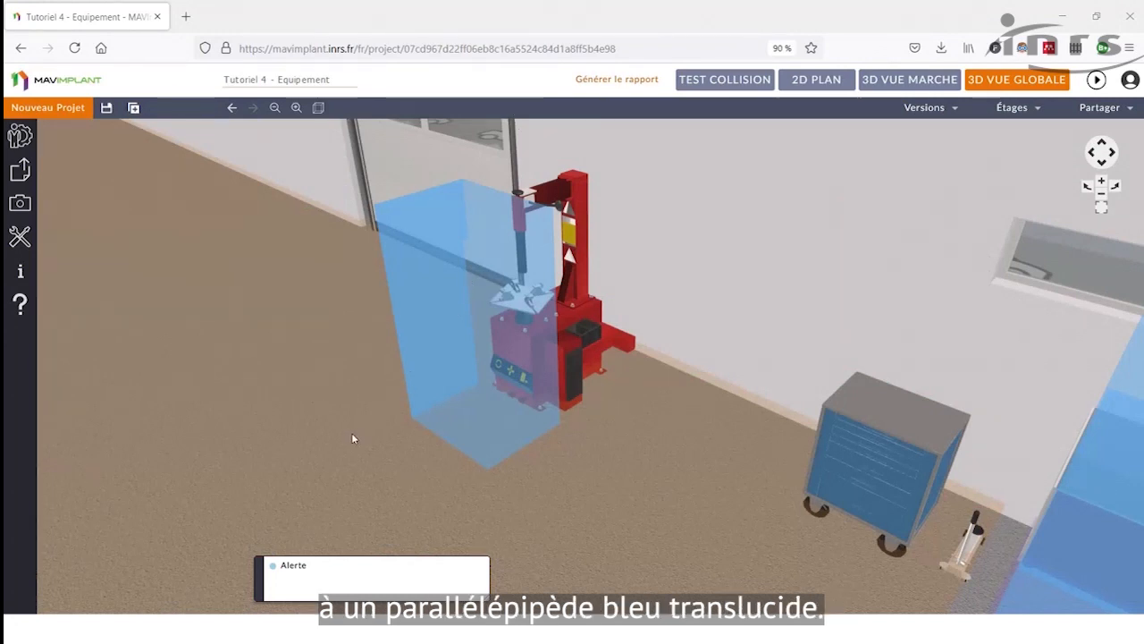
Step: Add a safety volume named "Accès maintenance" to the red tyre changer (Demonte Pneu)
left_click_drag(356, 434, 549, 444)
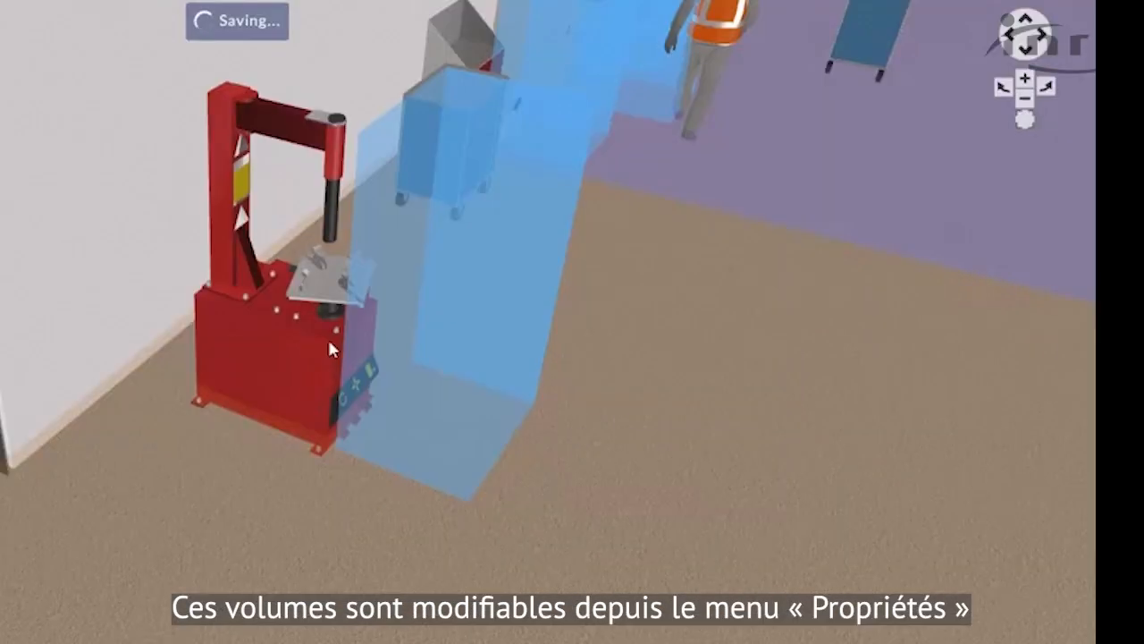
left_click(343, 341)
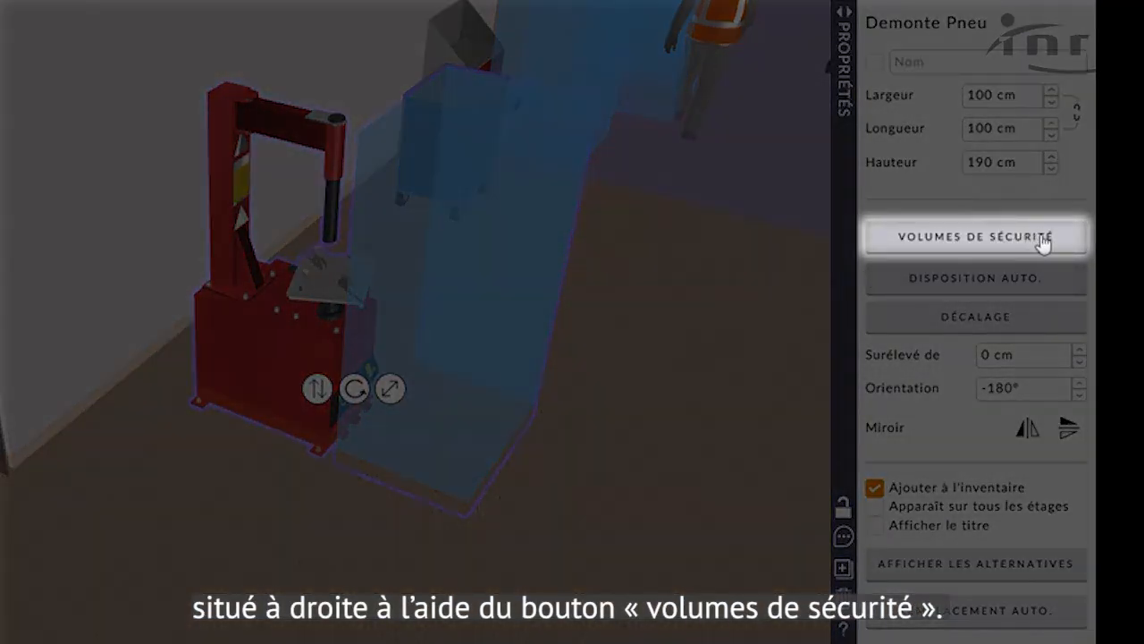
left_click(1042, 243)
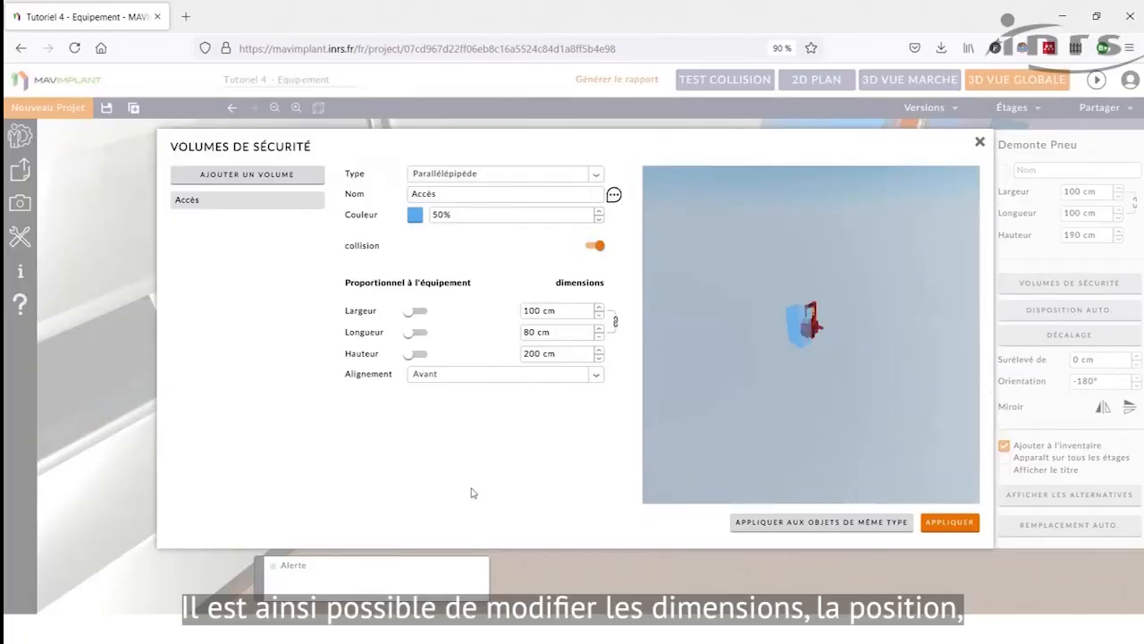
left_click(292, 177)
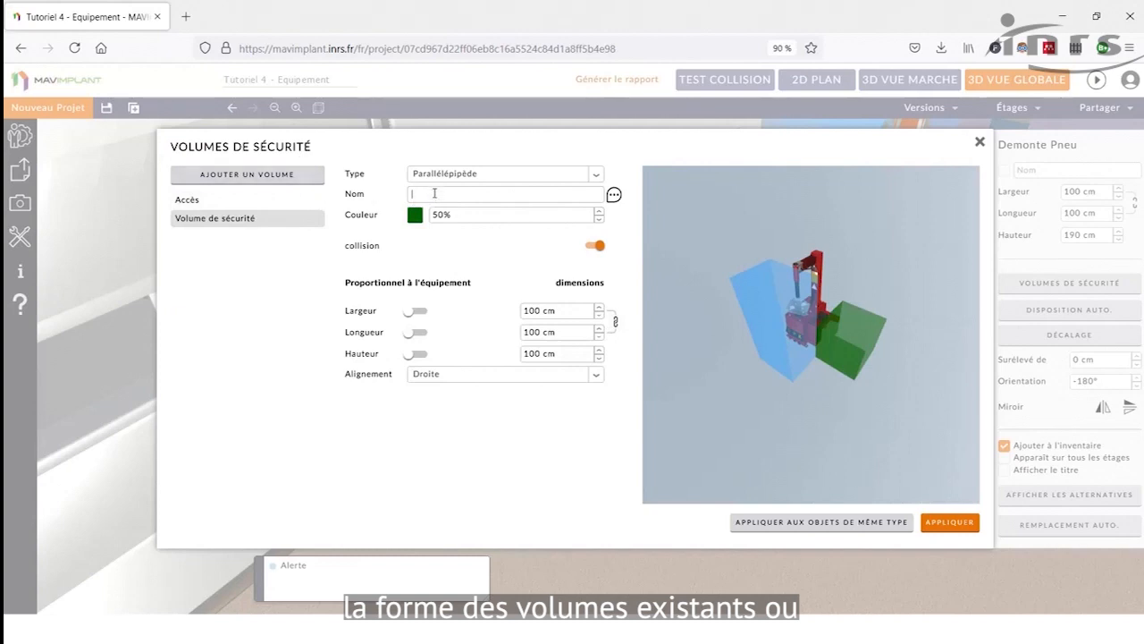
type("Acc")
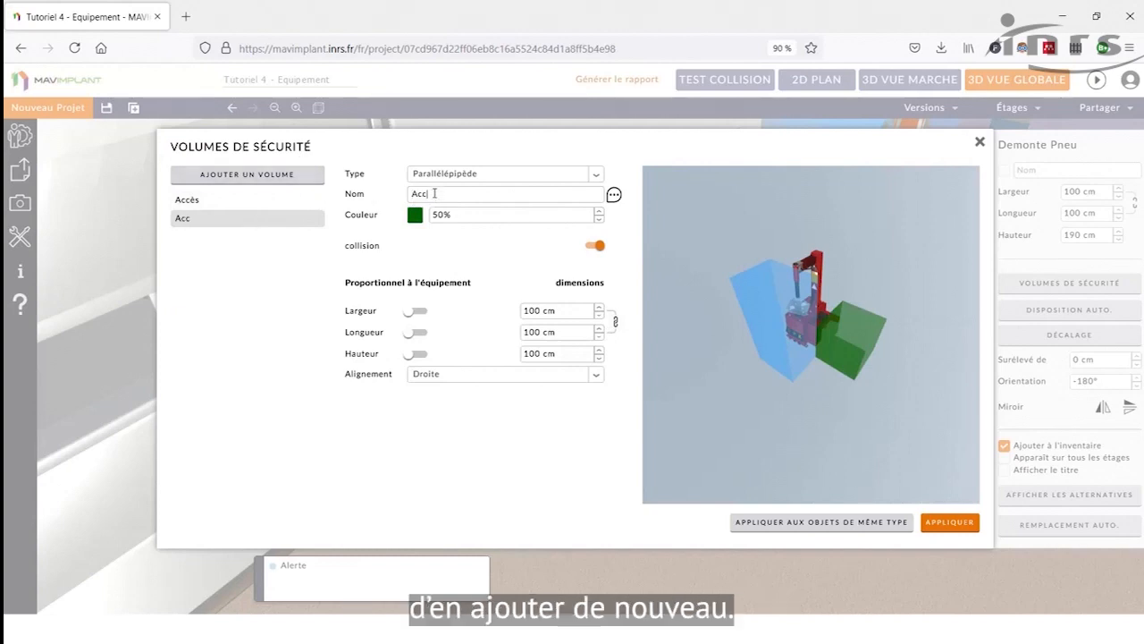
type("ès m")
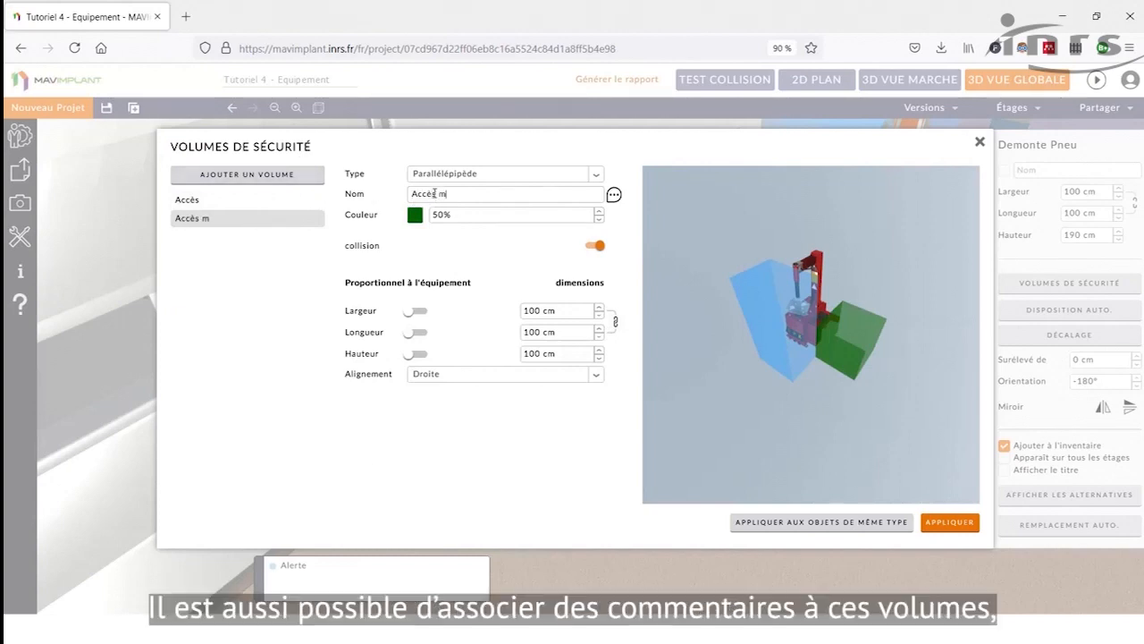
type("aintenance")
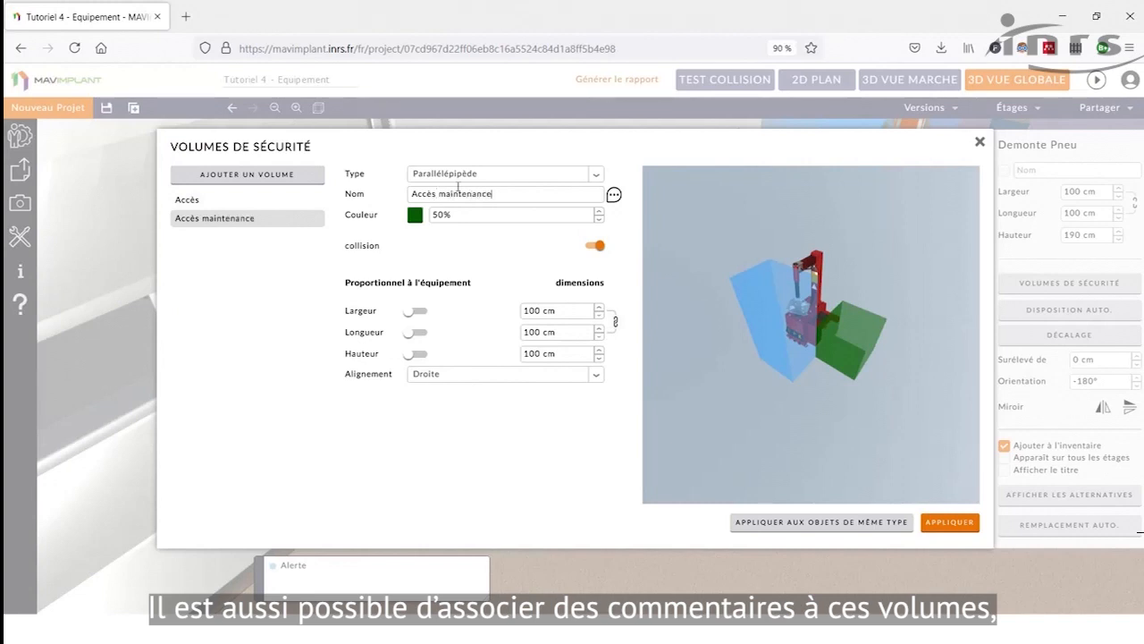
Step: Attach the note "Accès pour la maintenance avec caisse à outil" to the maintenance access volume
left_click(614, 195)
type("Accès pour la main")
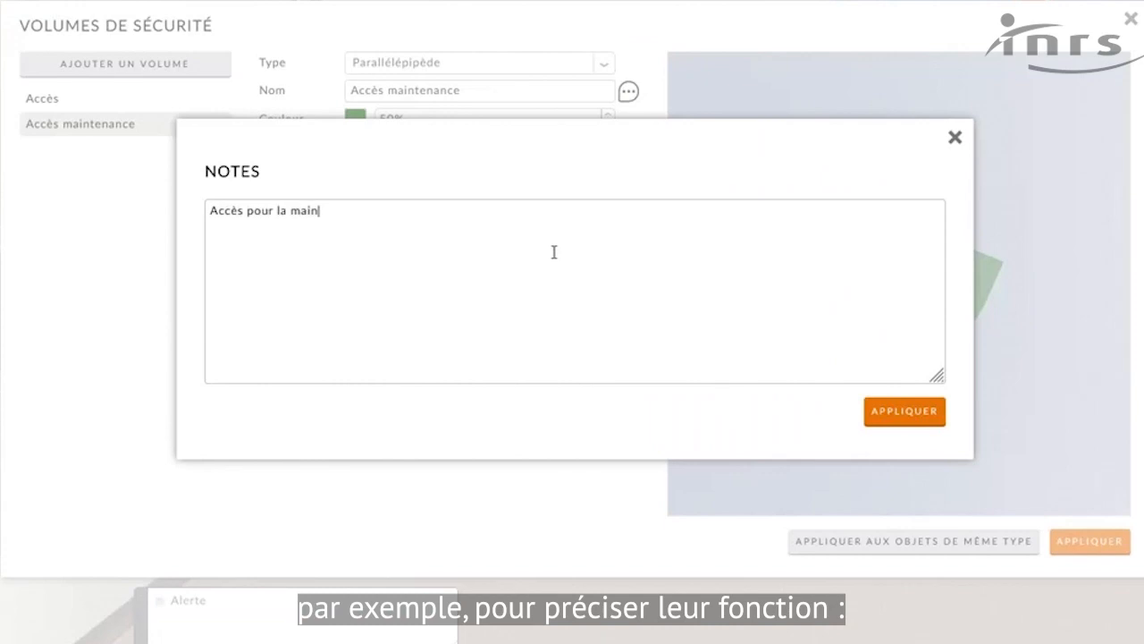
type("tenance avec caisse à outil)")
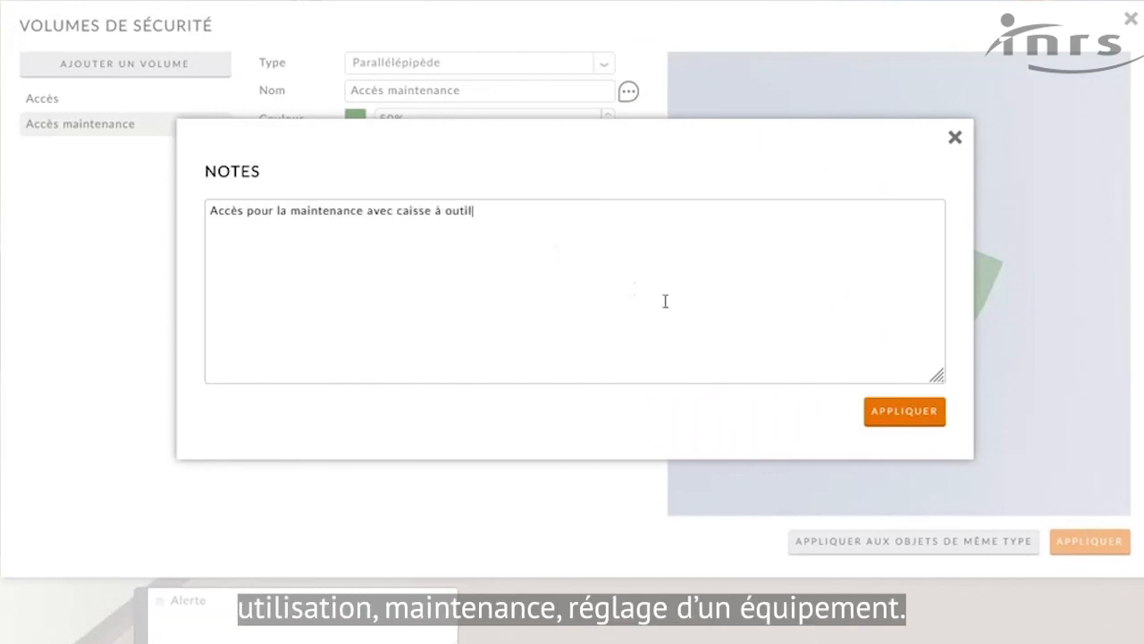
left_click(887, 414)
Step: Set the maintenance access volume's width, length and height to 200 cm each
left_click(571, 255)
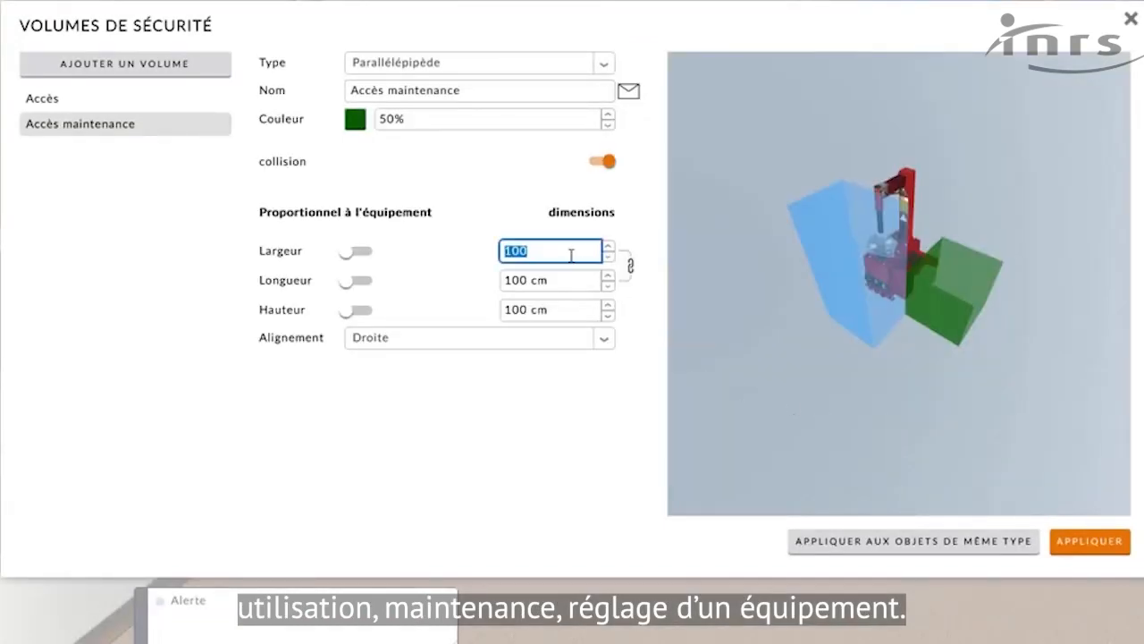
type("200")
key("Tab")
type("200")
key("Tab")
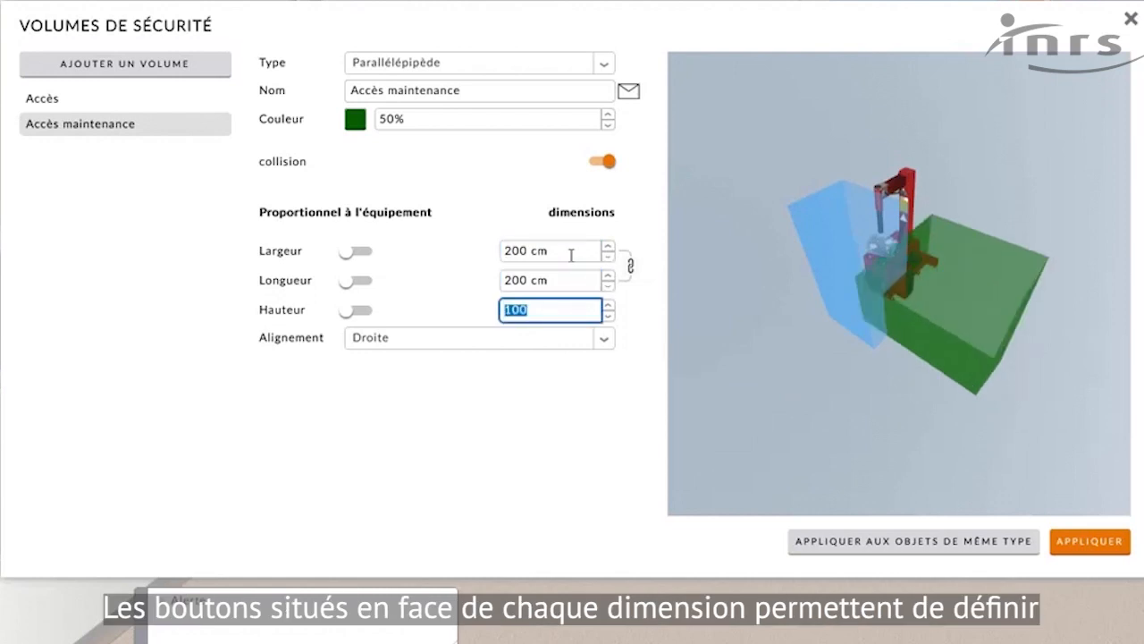
type("200")
key("Tab")
Step: Align the maintenance access volume to the tyre changer's "Gauche" side and check its placement in the preview
left_click(506, 339)
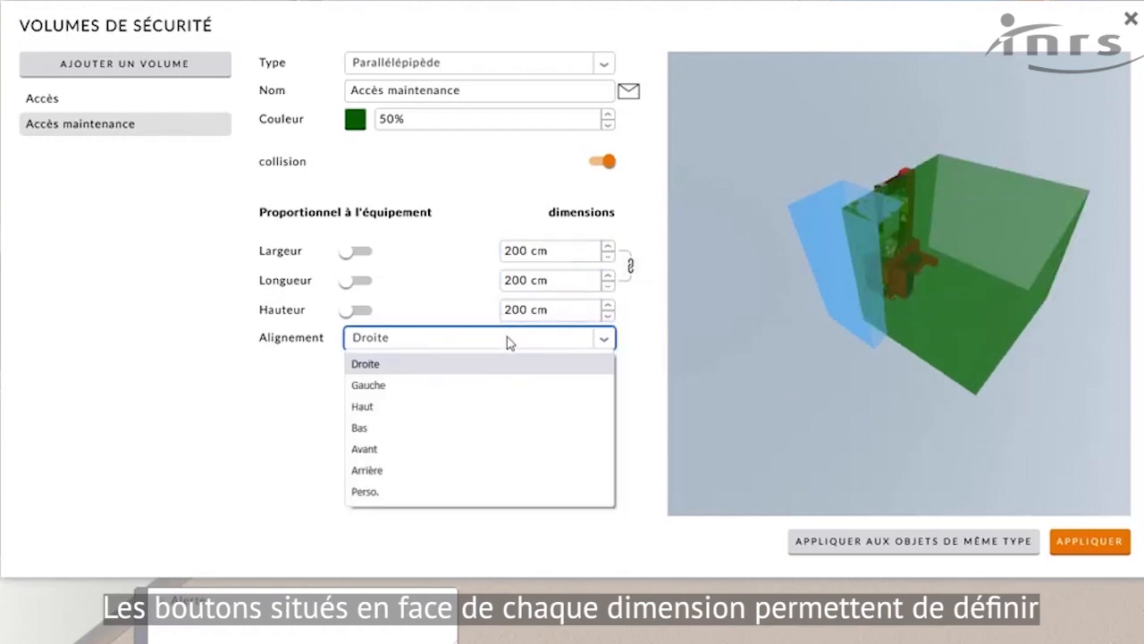
left_click(492, 387)
left_click_drag(737, 382, 887, 407)
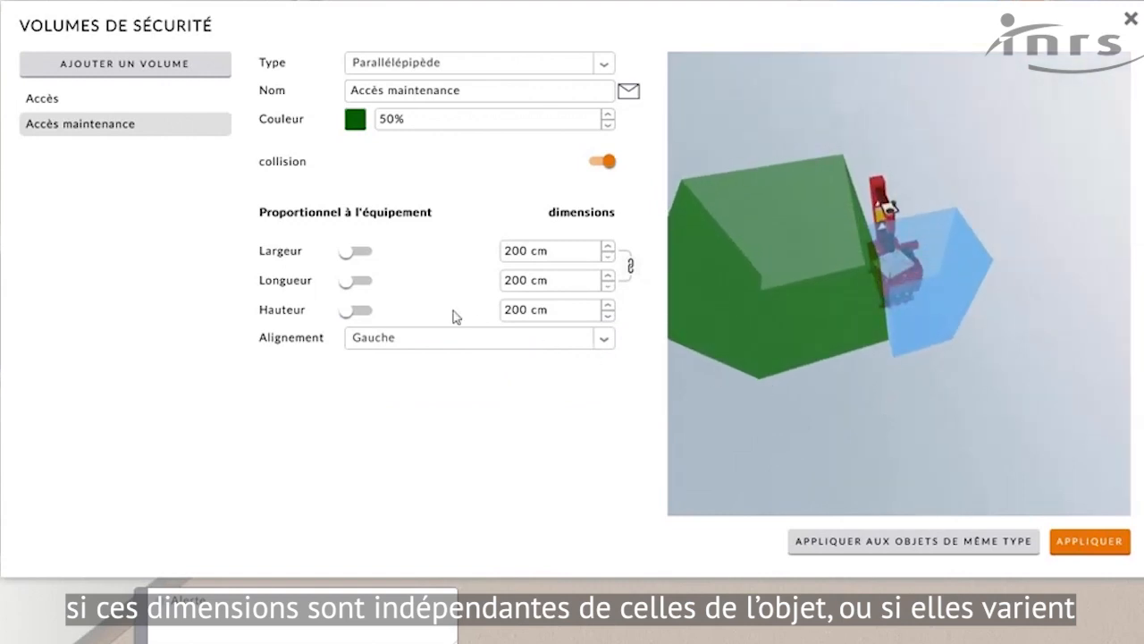
Step: Make the maintenance access volume's length proportional to the equipment, toggle collision detection off and back on, and apply the safety volumes
left_click(355, 281)
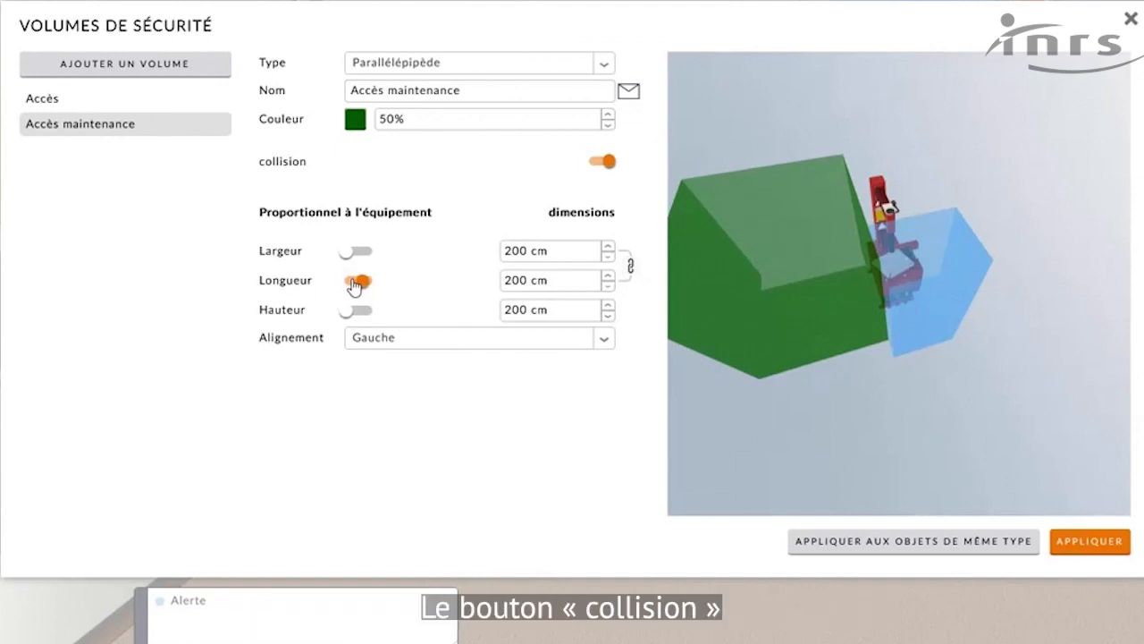
left_click(603, 162)
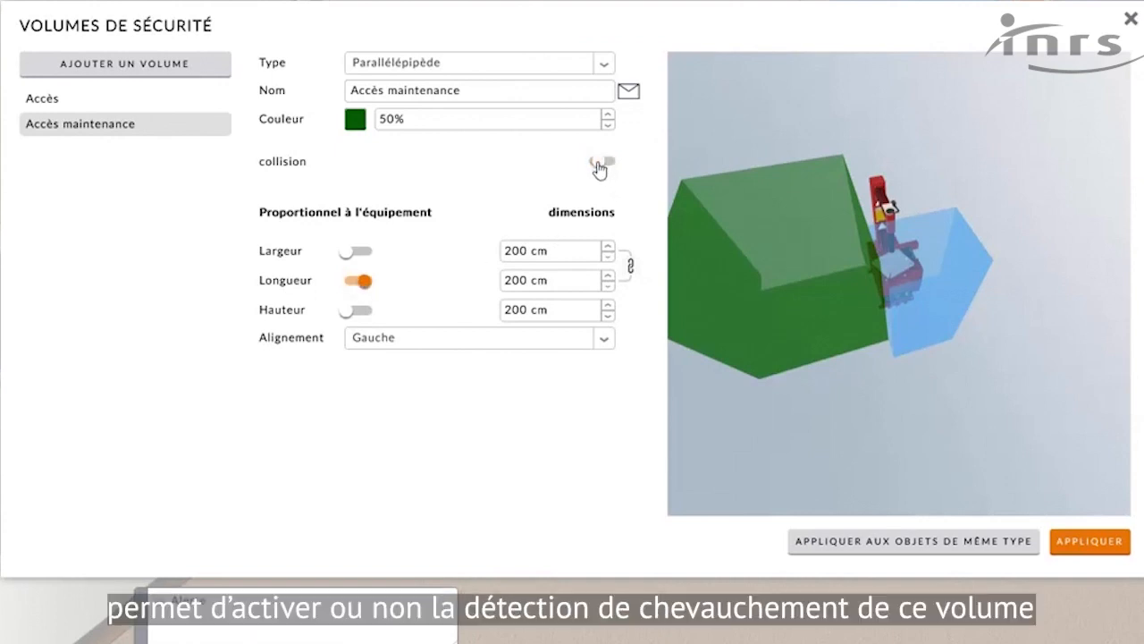
left_click(601, 163)
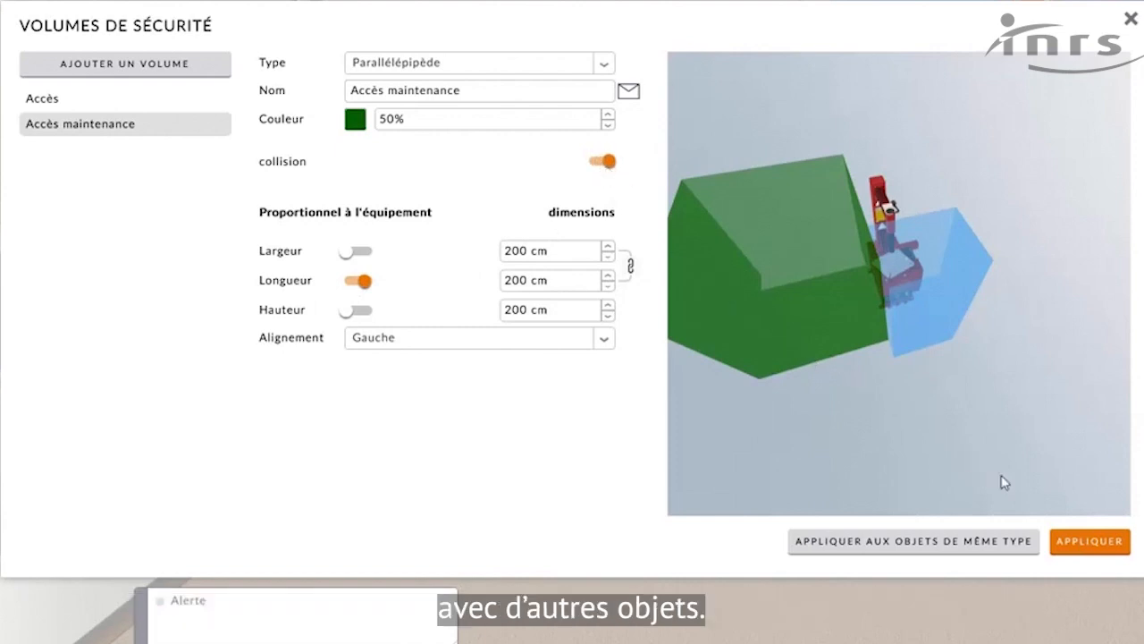
left_click(1082, 542)
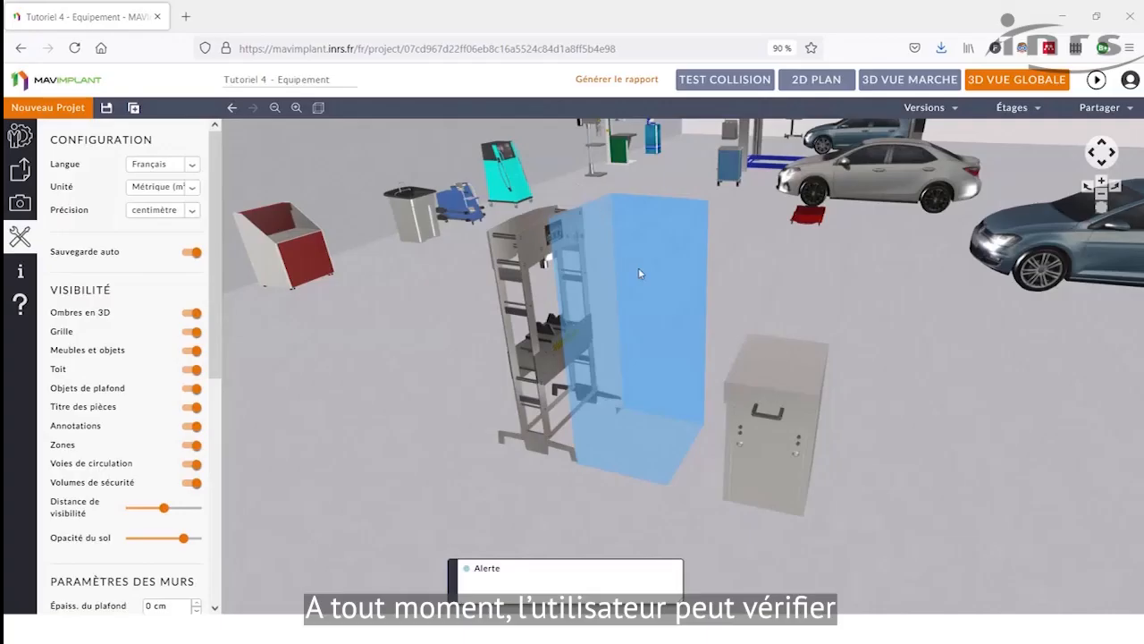
Step: Move the ultrasonic fountain so it overlaps the adjacent blue safety volume, and run the collision test
left_click(784, 419)
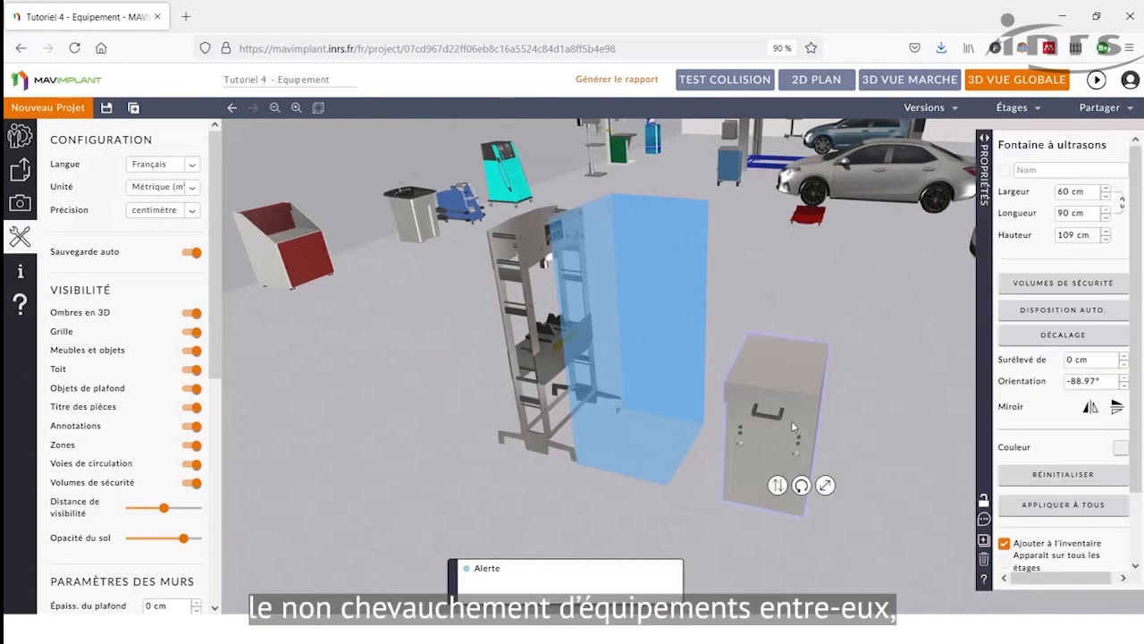
left_click_drag(791, 420, 730, 407)
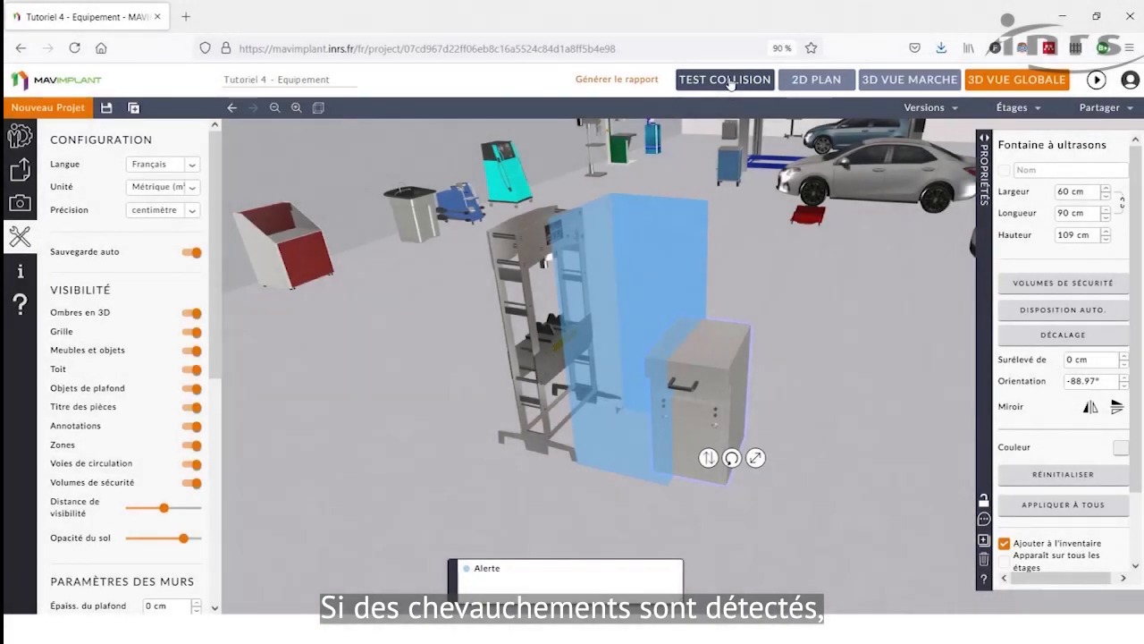
left_click(731, 81)
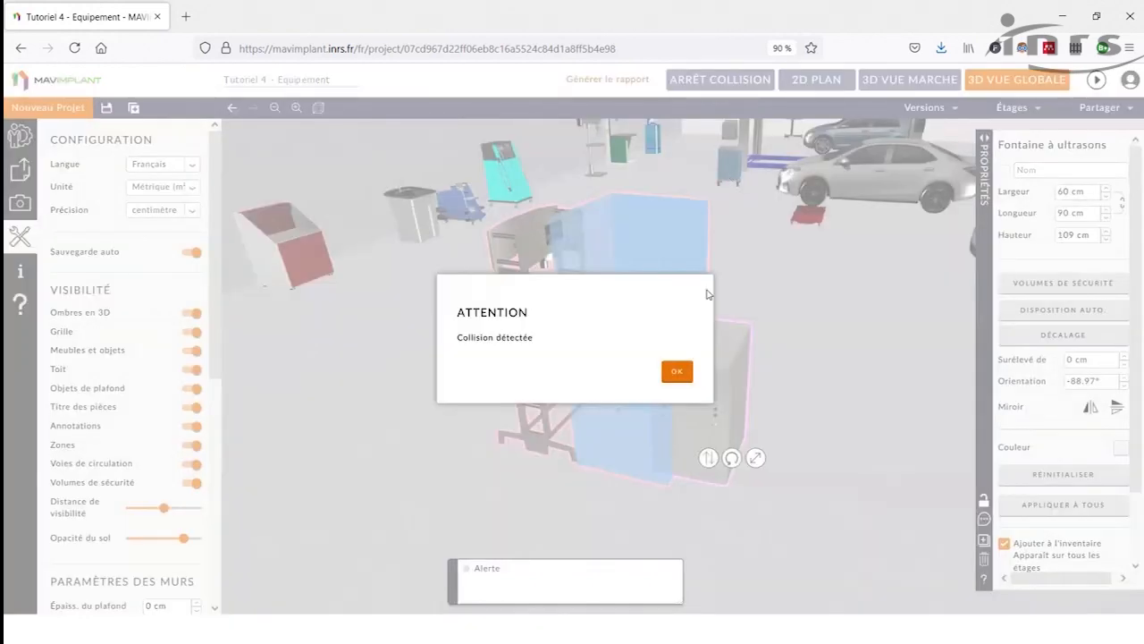
left_click(686, 370)
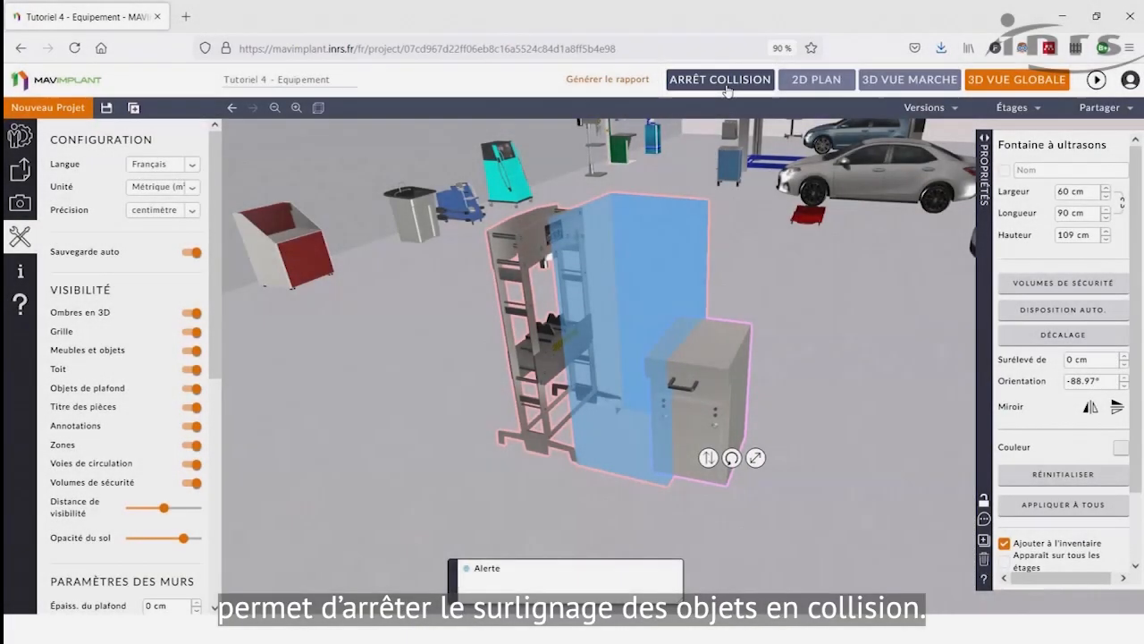
Step: Stop the collision highlighting, move the ultrasonic fountain clear of the blue safety volume, and rerun the collision test
left_click(728, 85)
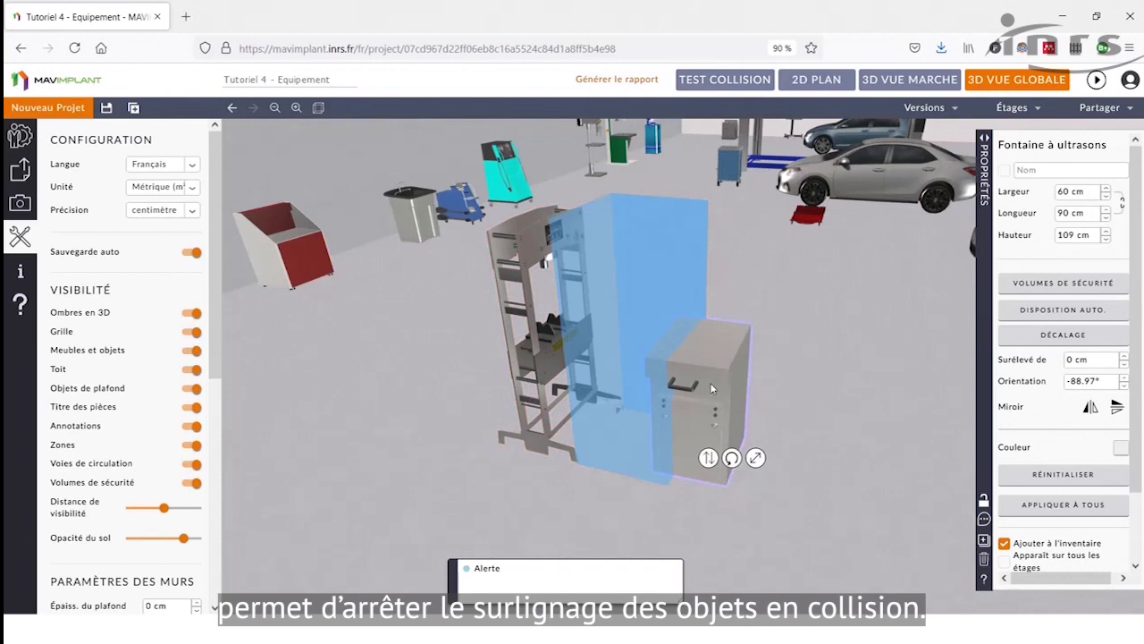
left_click_drag(712, 388, 758, 401)
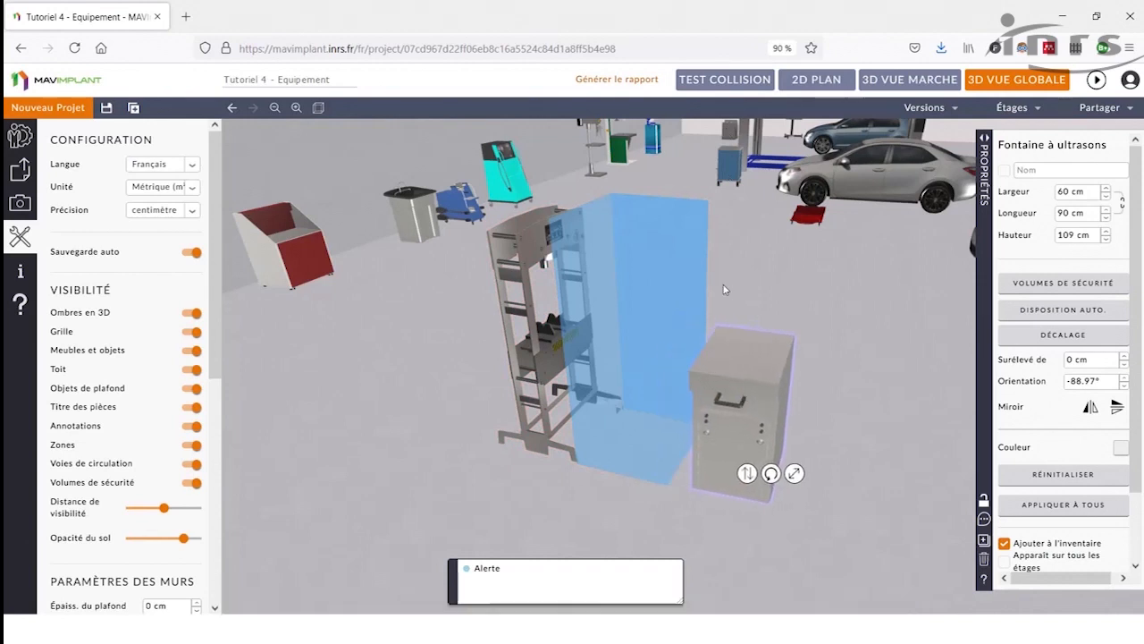
left_click(701, 88)
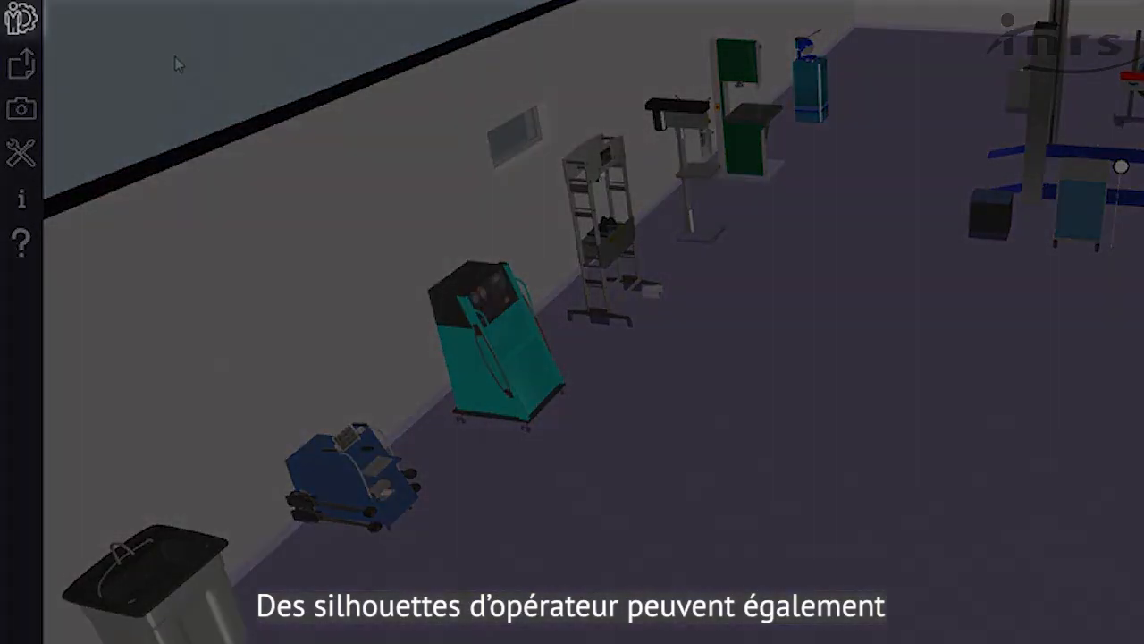
Step: Place the "Opérateur homme en gilet" silhouette from the catalogue on the workshop floor near the teal machine and the rack
left_click(18, 20)
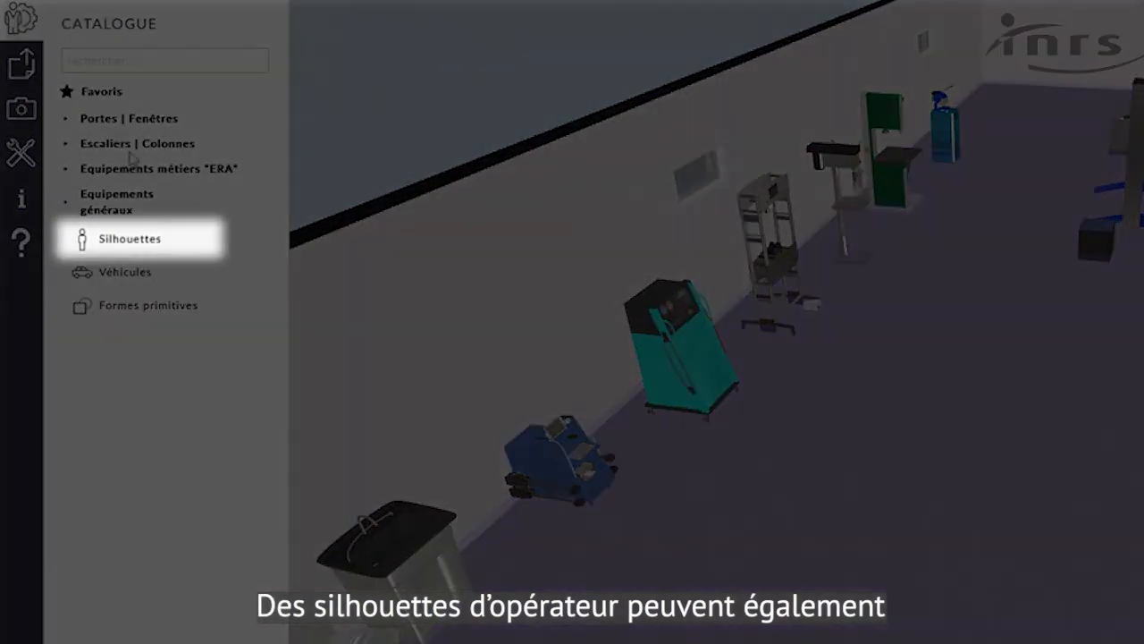
left_click(134, 241)
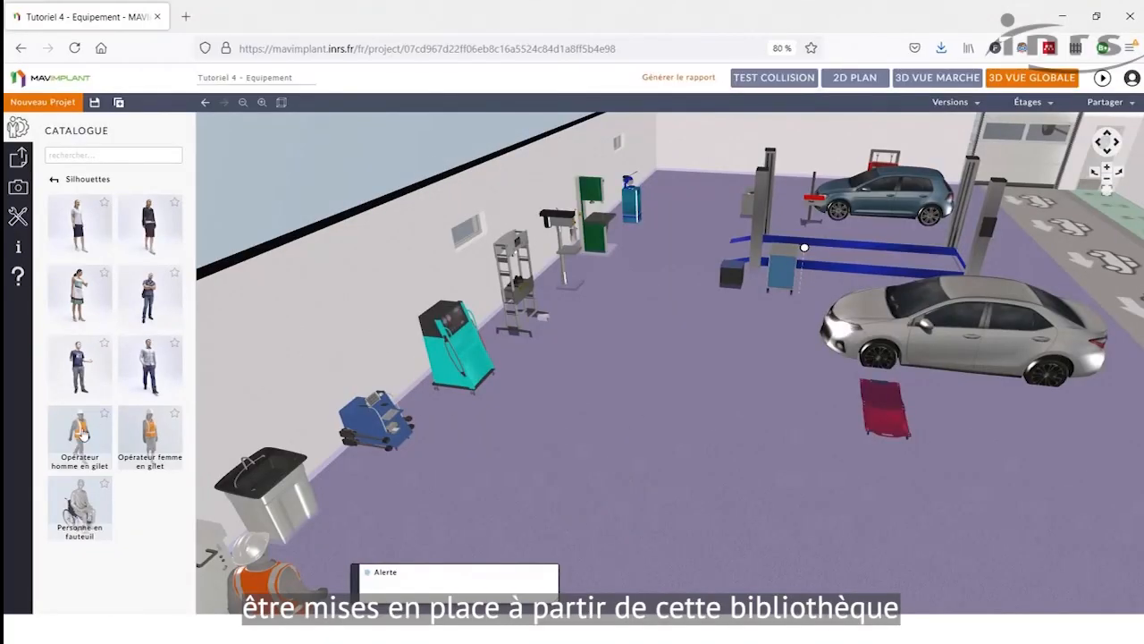
left_click_drag(527, 428, 445, 372)
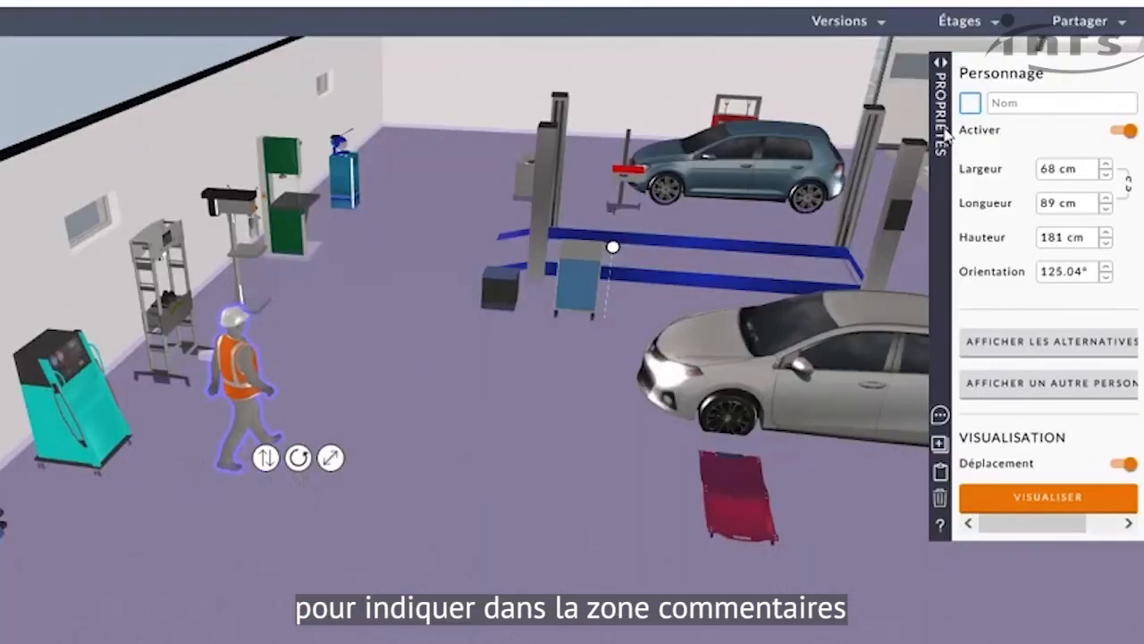
Step: Name the placed operator silhouette "Opérateur machine"
left_click(1017, 104)
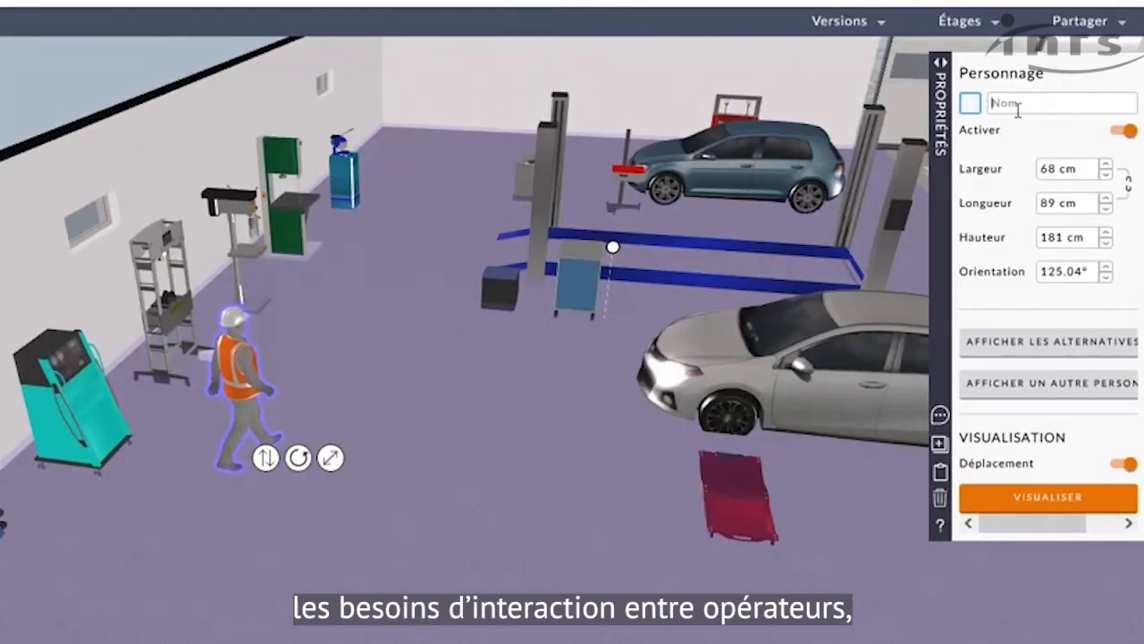
type("Ol")
type("érateur machine")
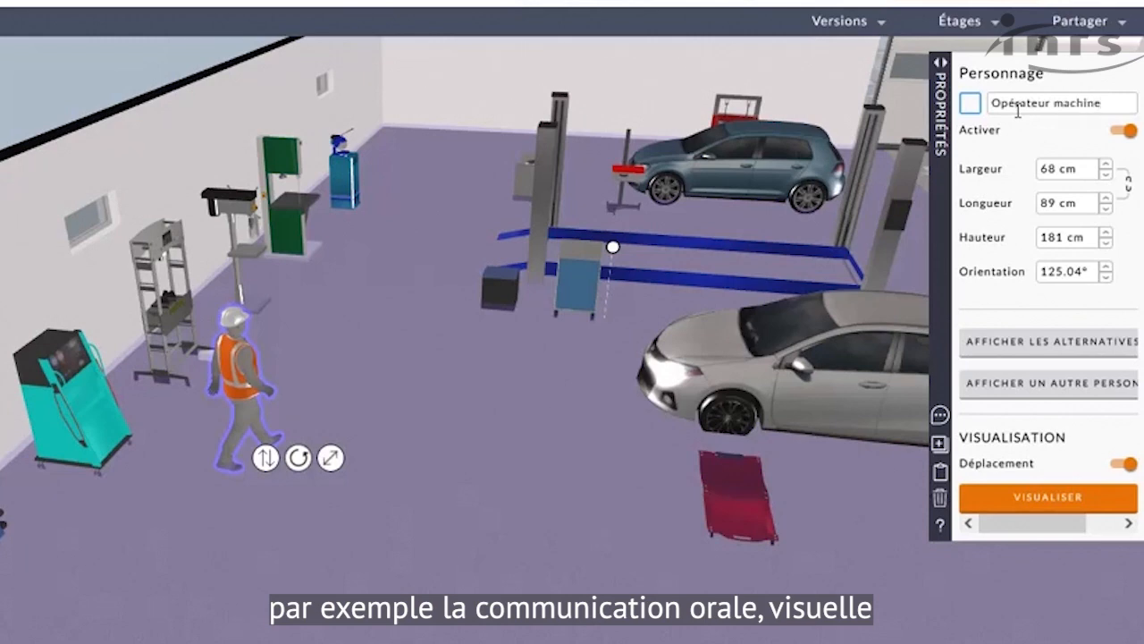
Step: Attach the comment "Visibilité sur le pont élévateur" to the operator silhouette
left_click(940, 414)
left_click(667, 352)
type("vateur")
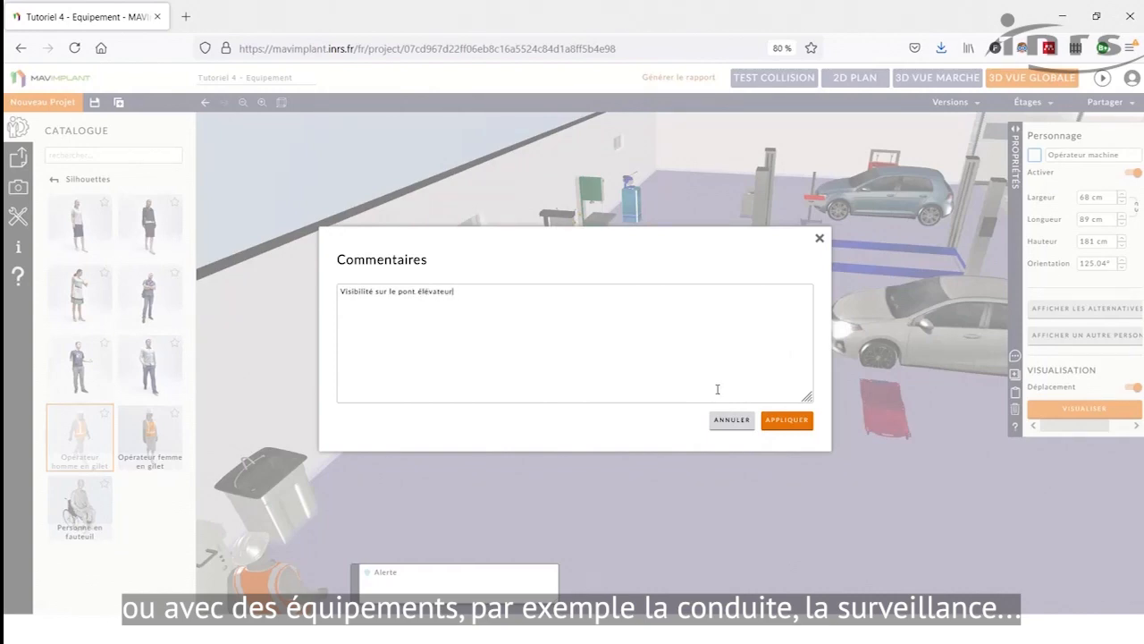
left_click(787, 420)
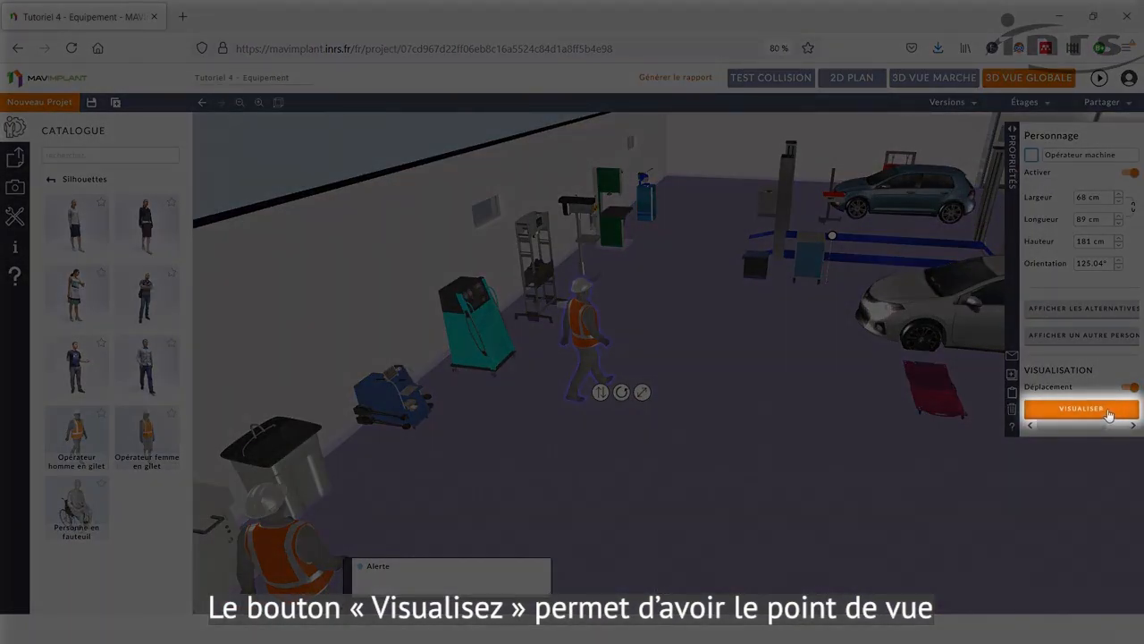
Step: View the workshop from the operator silhouette's viewpoint and look around towards the vehicle lift
left_click(1107, 409)
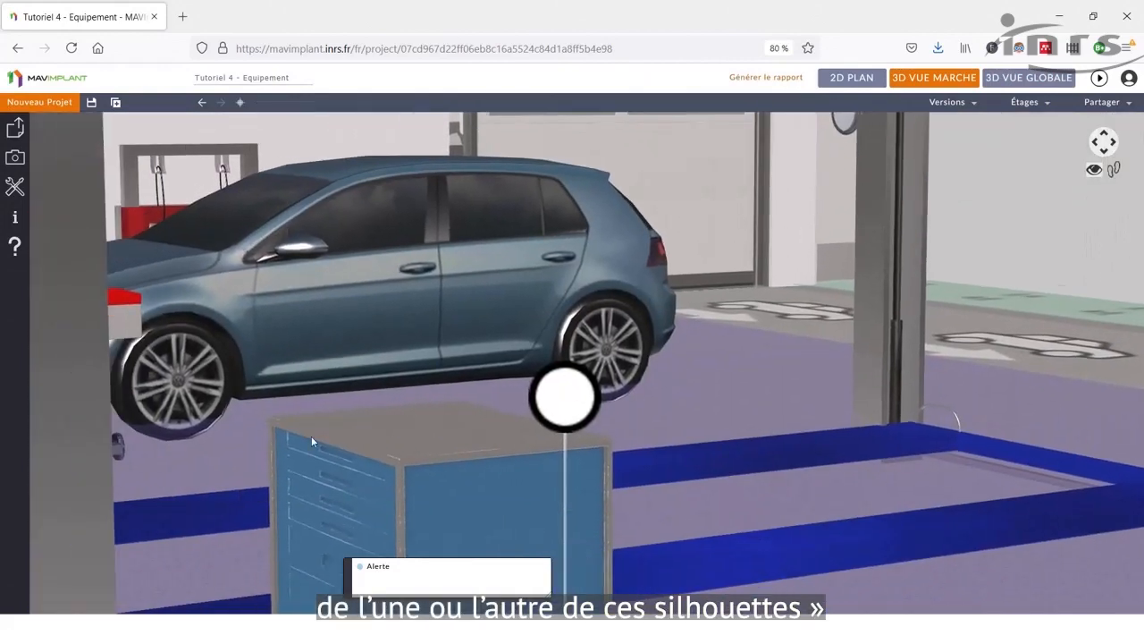
left_click_drag(311, 437, 272, 437)
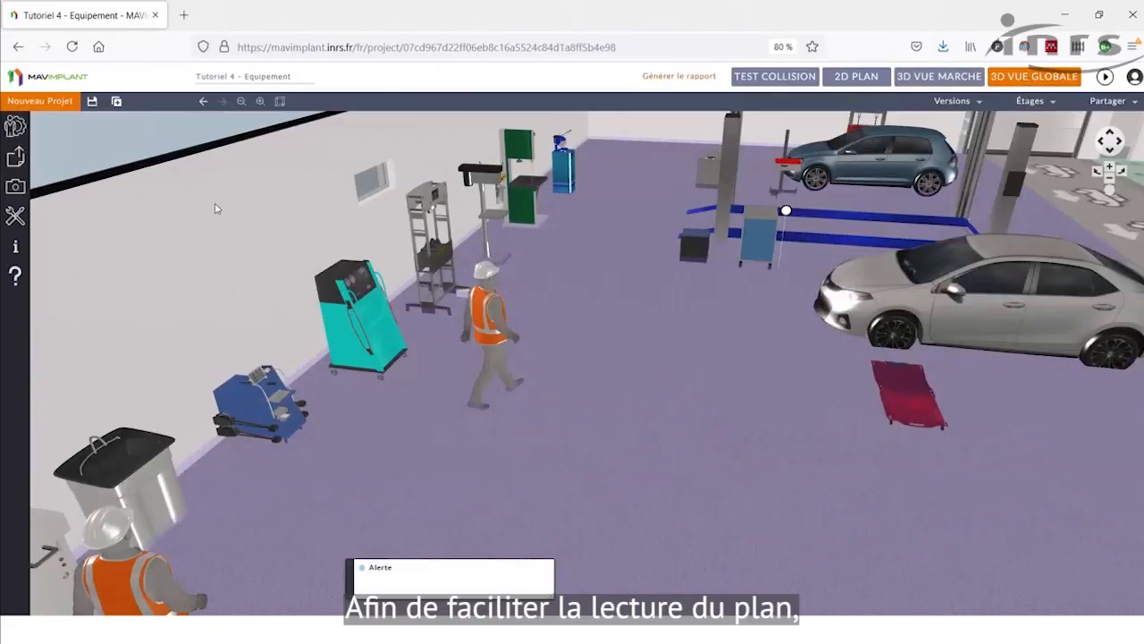
Step: Hide the safety volumes in the visibility options, and toggle the display of furniture and objects off and back on
left_click(16, 217)
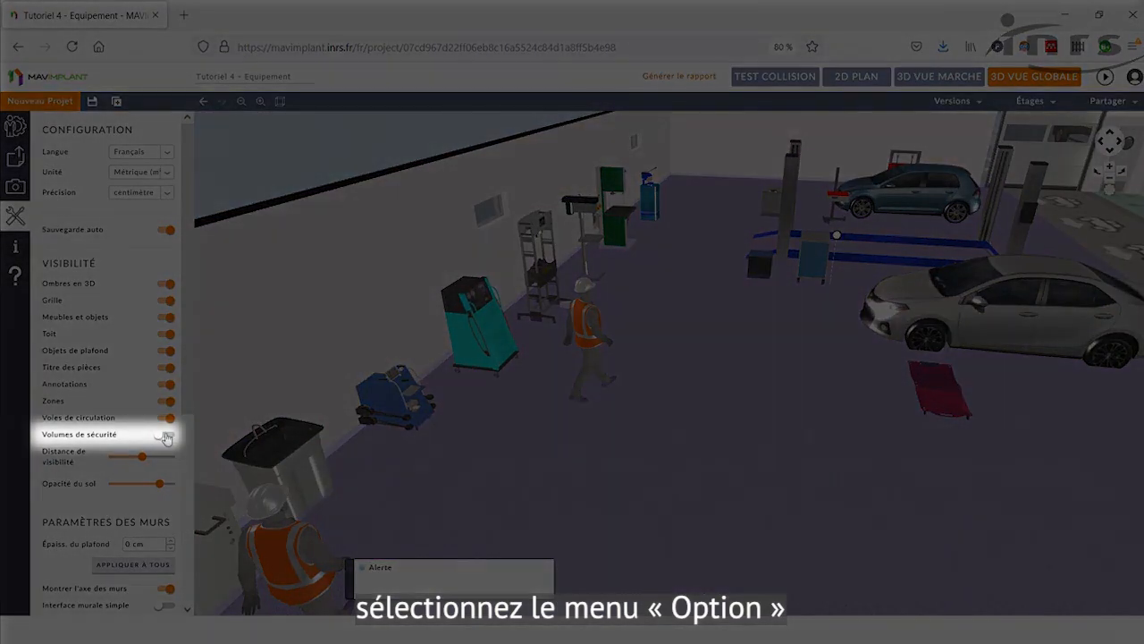
left_click(168, 437)
left_click(167, 436)
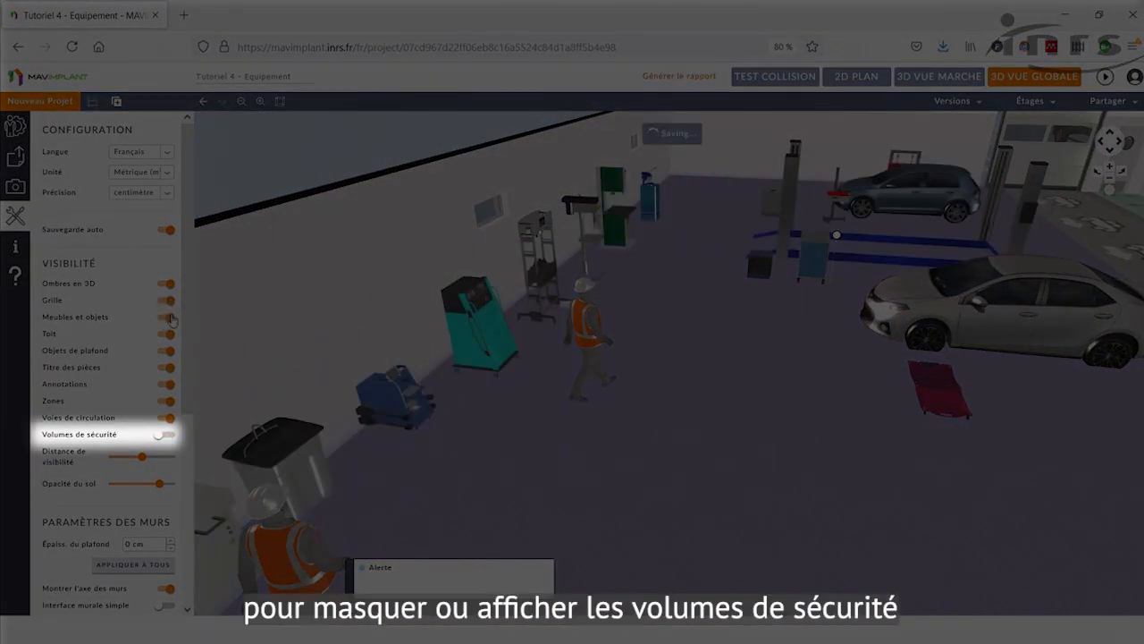
left_click(167, 318)
left_click(167, 319)
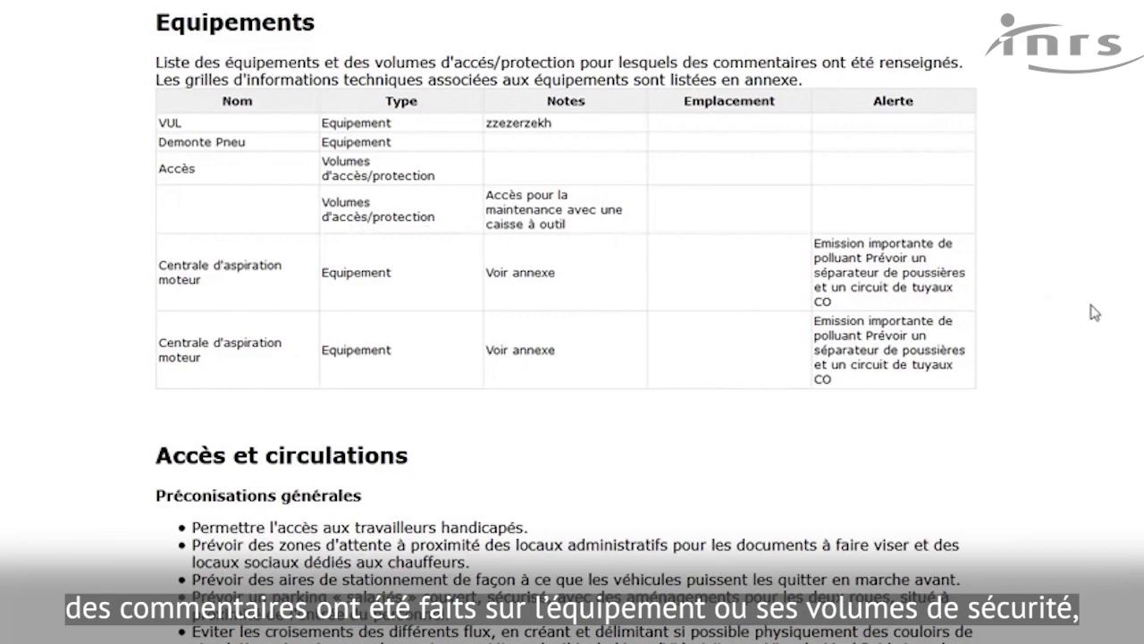
Step: Review the report's circulation routes, the list of equipment types in Annexe 1 and the technical information in Annexe 2
scroll(566, 358, "down", 15)
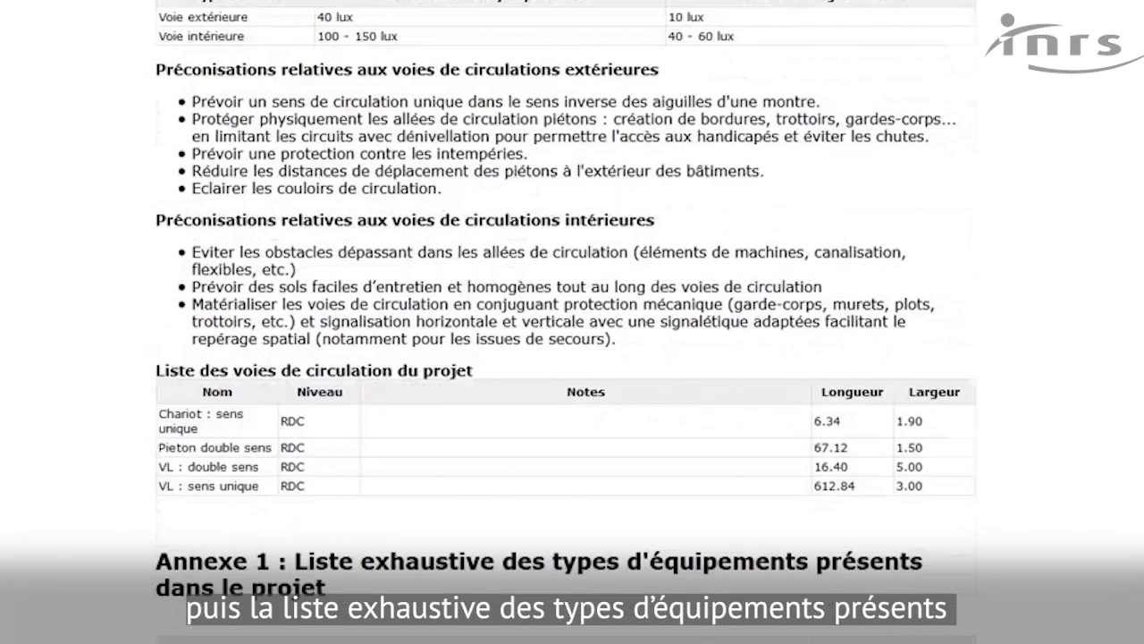
scroll(566, 358, "down", 2)
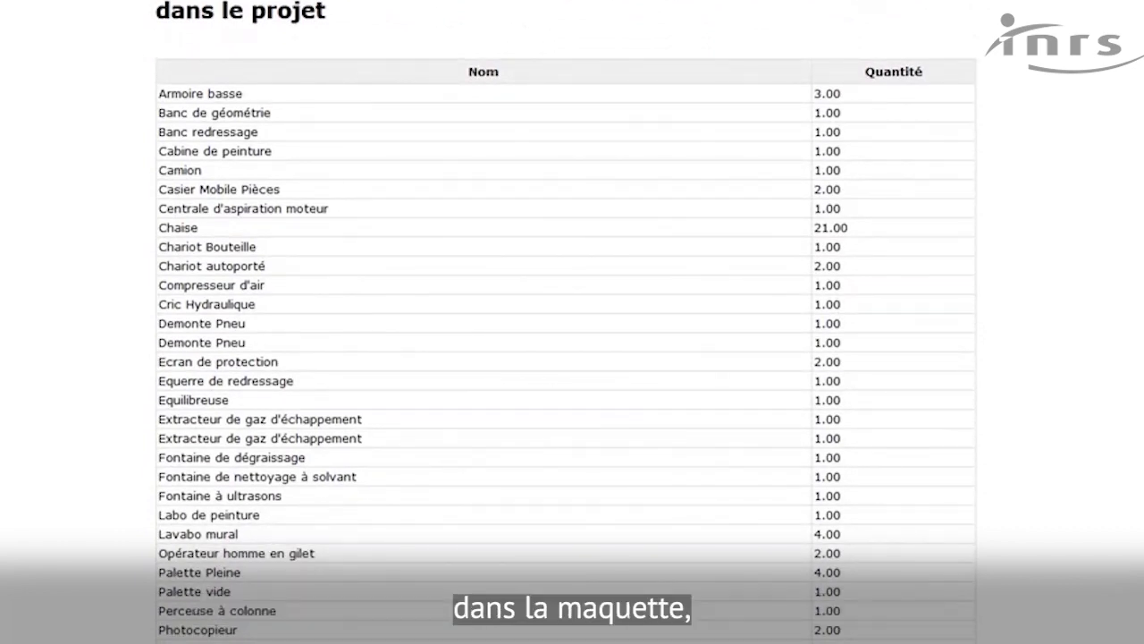
scroll(565, 357, "down", 10)
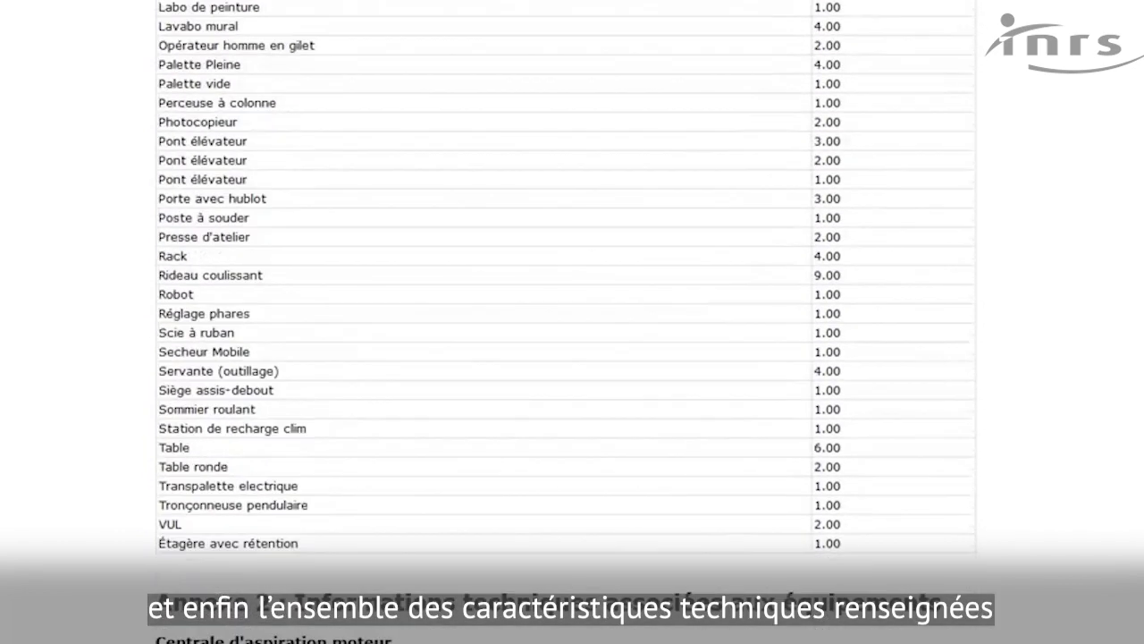
scroll(566, 357, "down", 3)
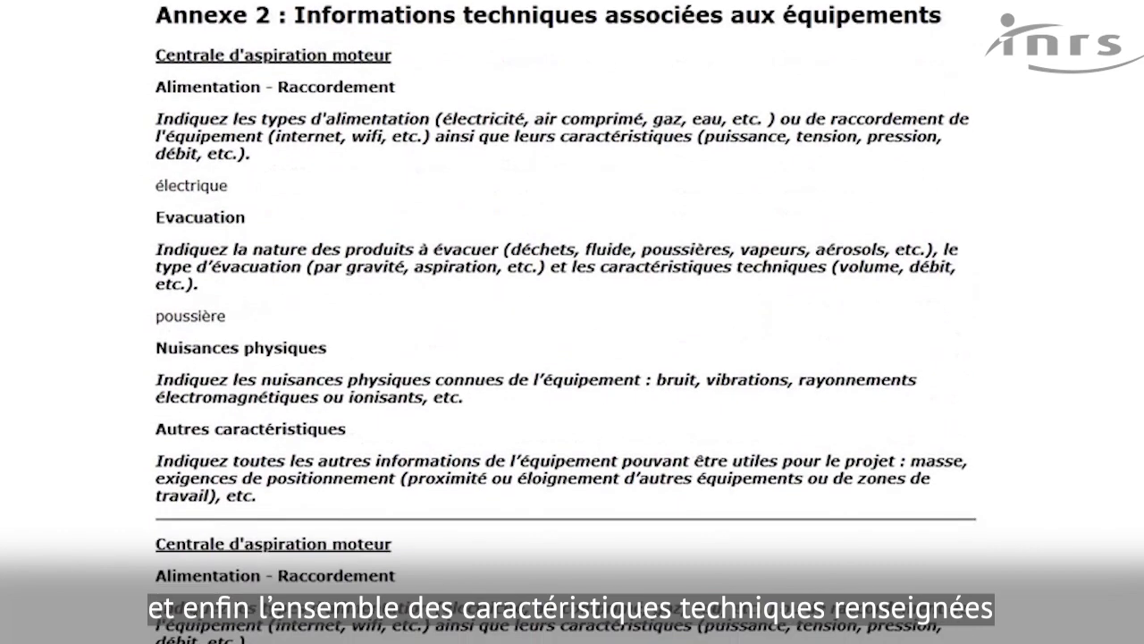